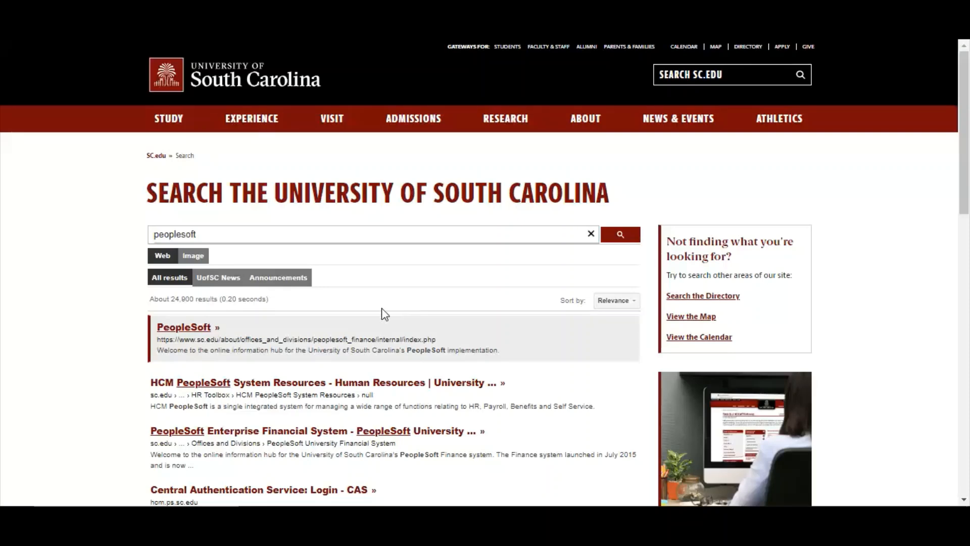
# Open the PeopleSoft Finance sign-in from the PeopleSoft search result and log in with the prefilled credentials.
pyautogui.click(183, 327)
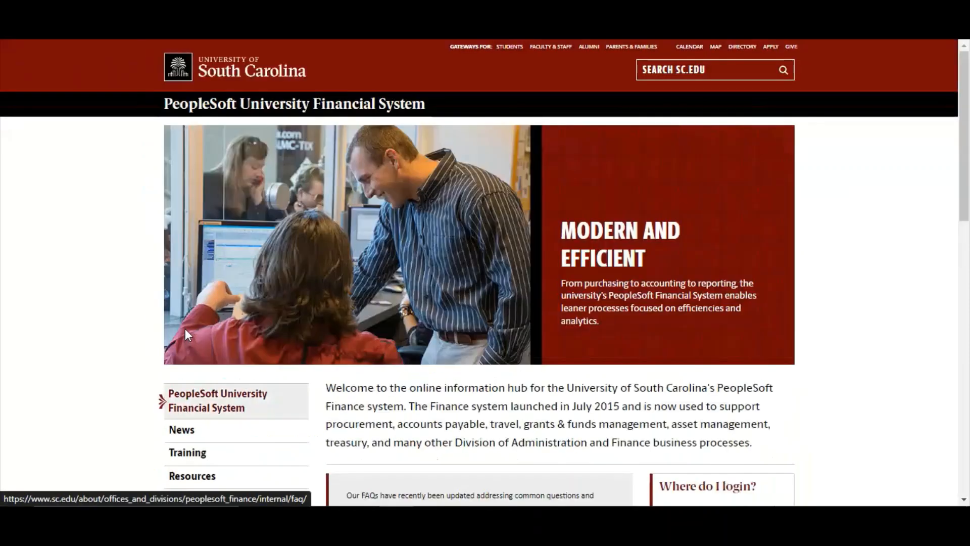
pyautogui.scroll(-3, 615, 334)
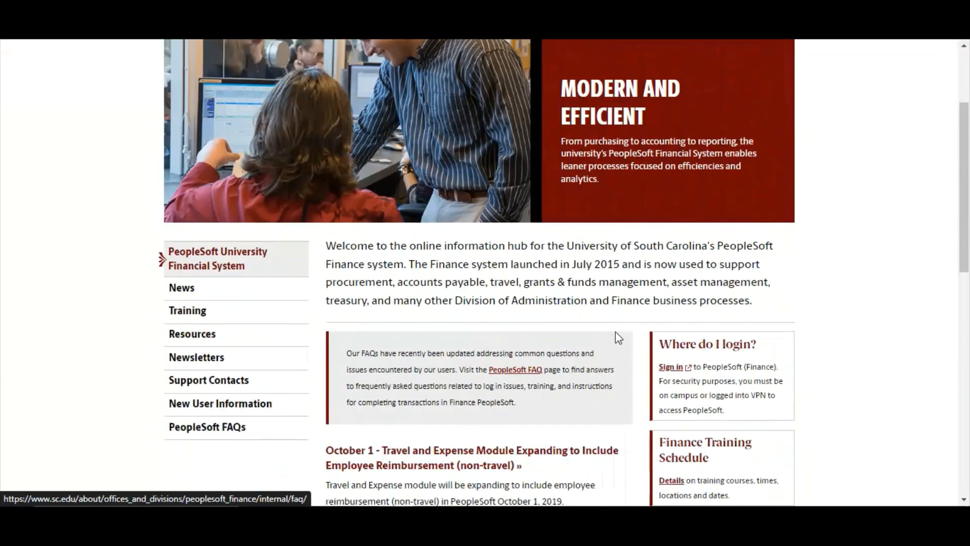
pyautogui.click(677, 368)
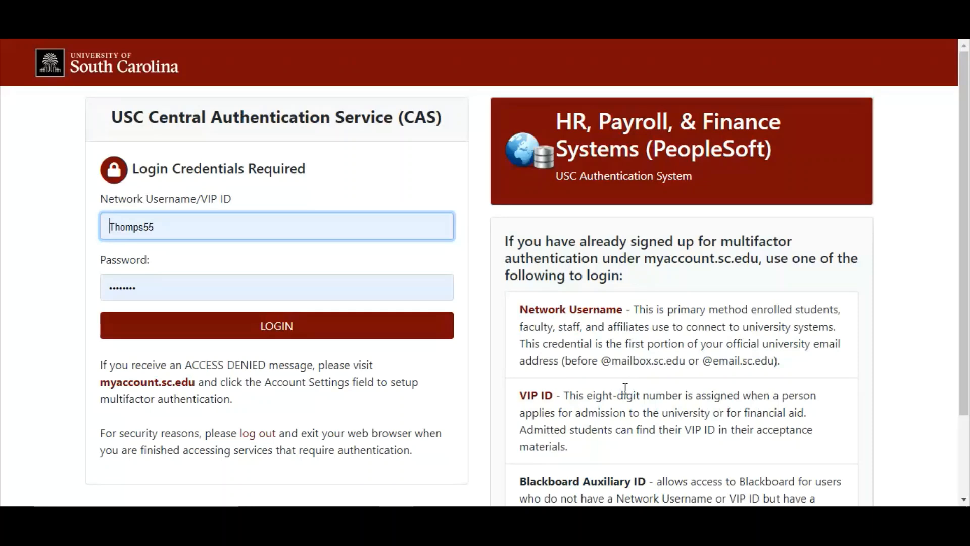
pyautogui.click(219, 326)
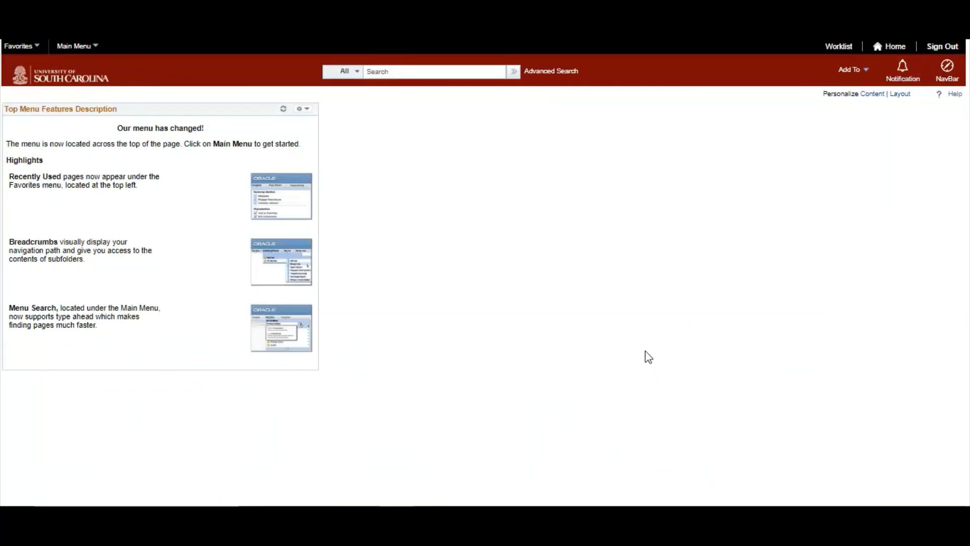
# Open the USC Regular Deposit page from the USC Enhancements folder.
pyautogui.click(90, 48)
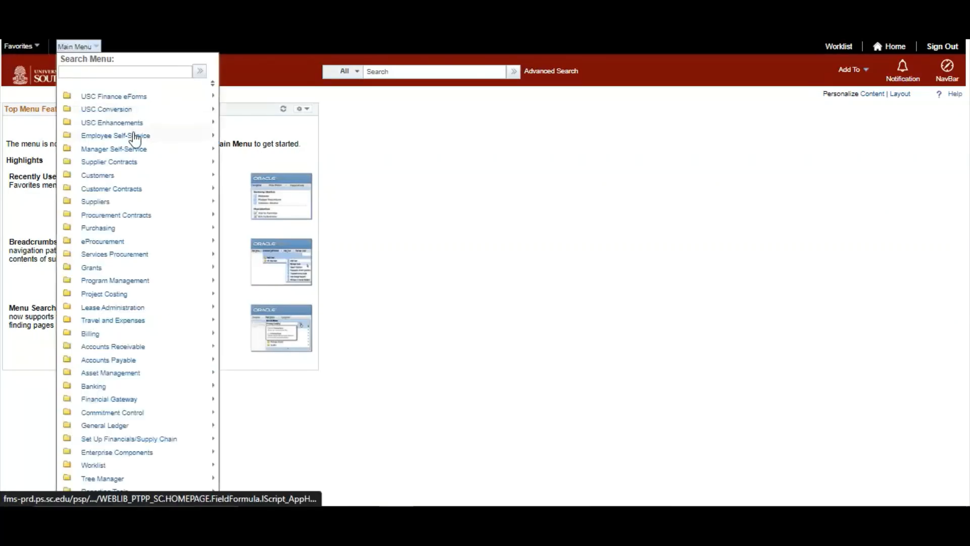
pyautogui.moveTo(137, 122)
pyautogui.moveTo(223, 126)
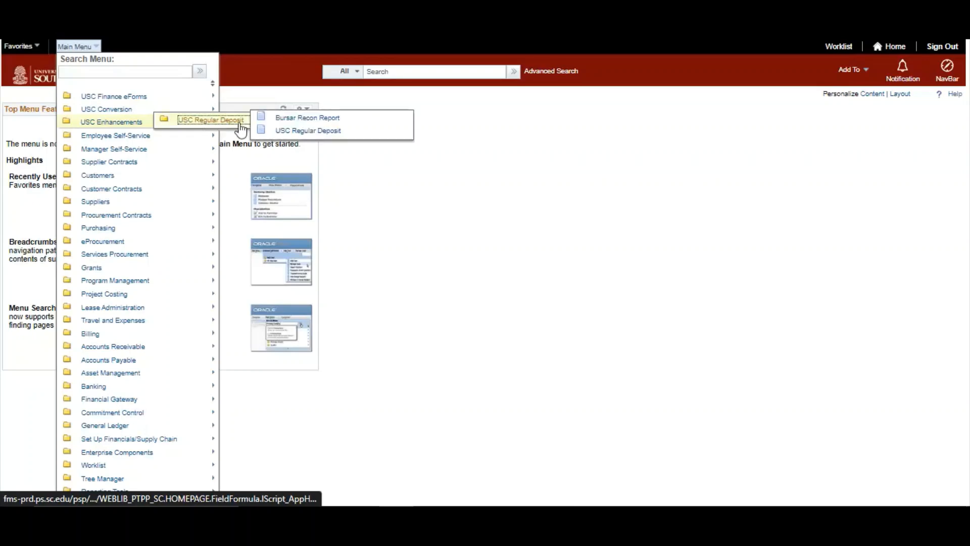
pyautogui.click(341, 137)
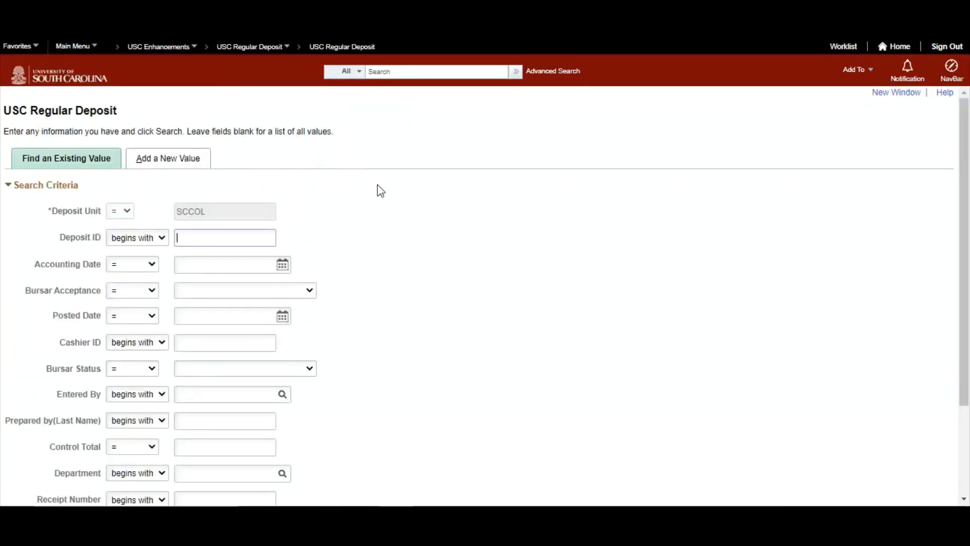
# Add a new regular deposit for deposit unit SCCOL with deposit ID NEXT.
pyautogui.scroll(-3, 384, 210)
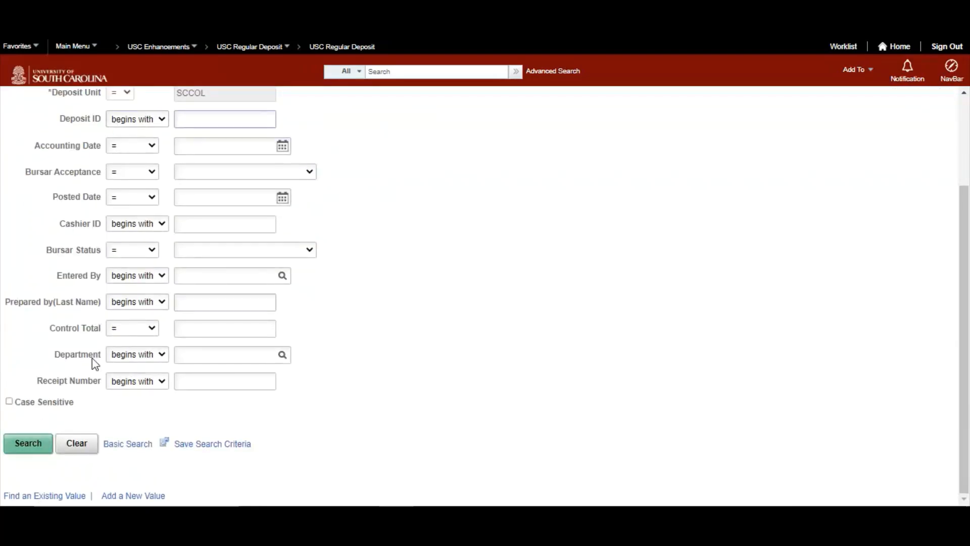
pyautogui.click(586, 279)
pyautogui.scroll(3, 586, 279)
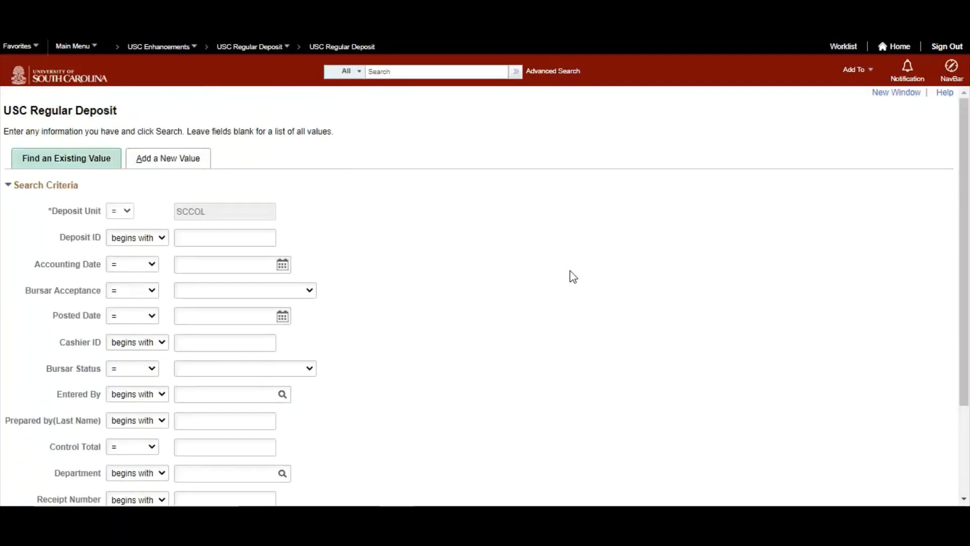
pyautogui.click(198, 162)
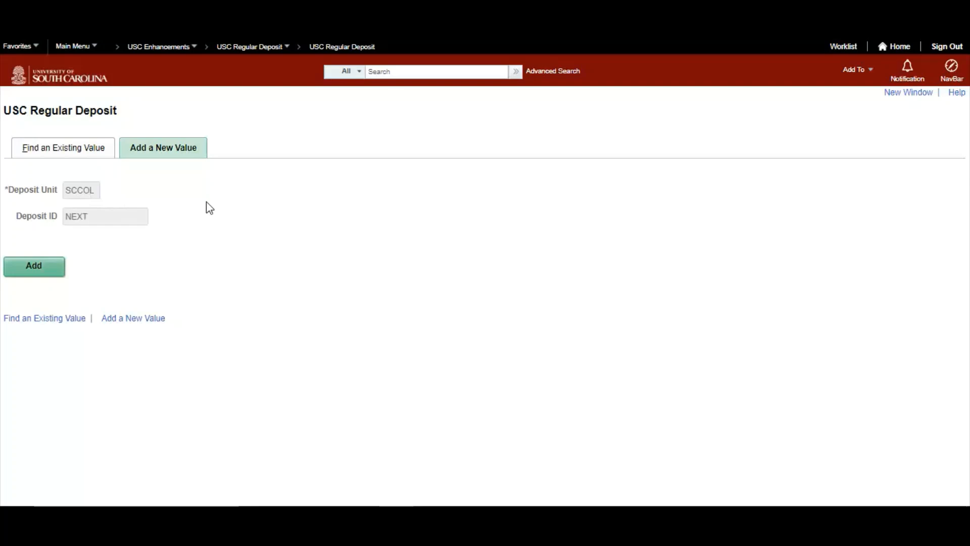
pyautogui.click(37, 271)
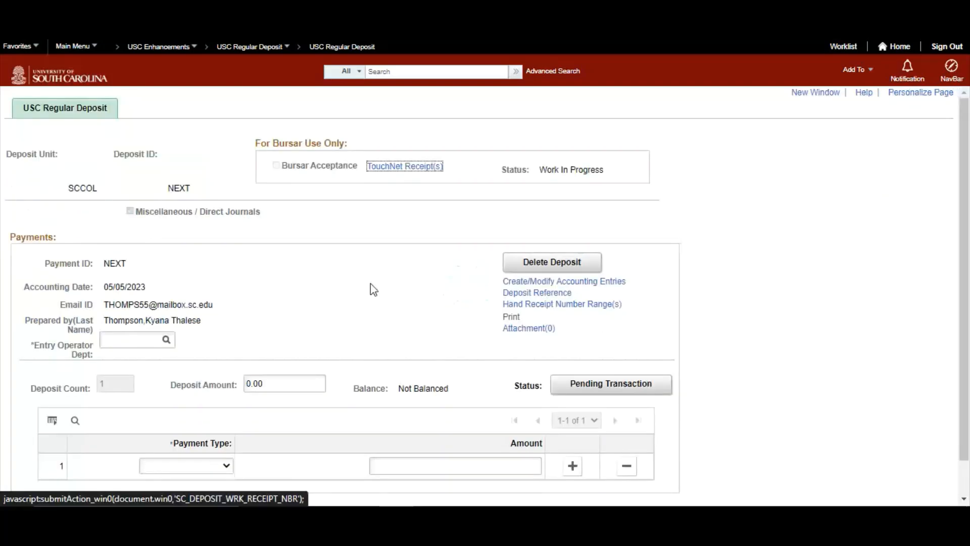
# Set the deposit's entry operator department to 620300.
pyautogui.scroll(-1, 373, 289)
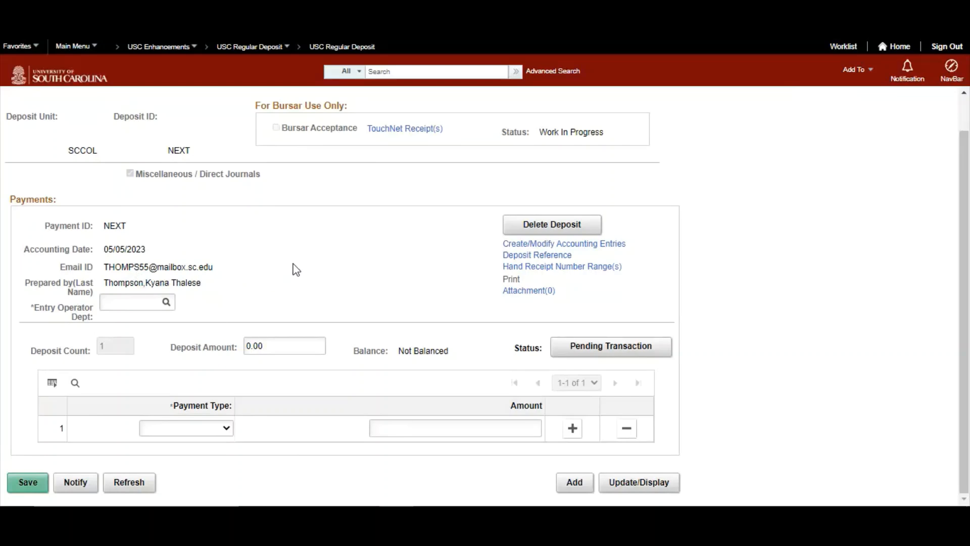
pyautogui.click(147, 302)
pyautogui.write('602')
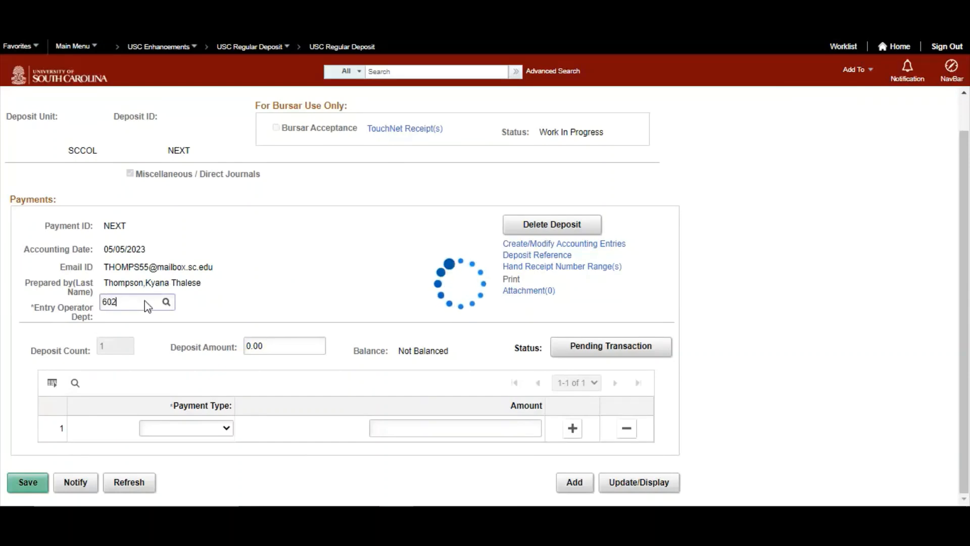
pyautogui.press('BackSpace')
pyautogui.press('BackSpace')
pyautogui.write('20300')
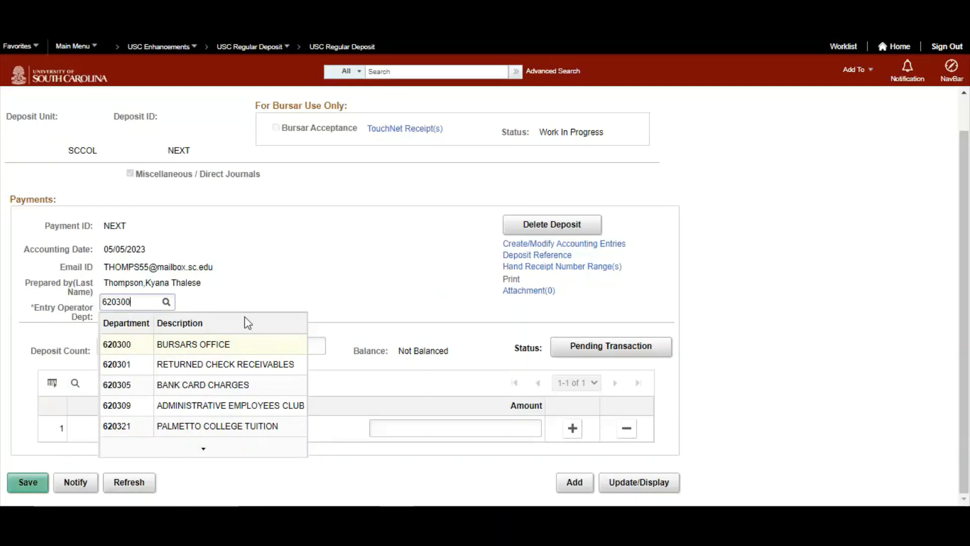
pyautogui.click(335, 286)
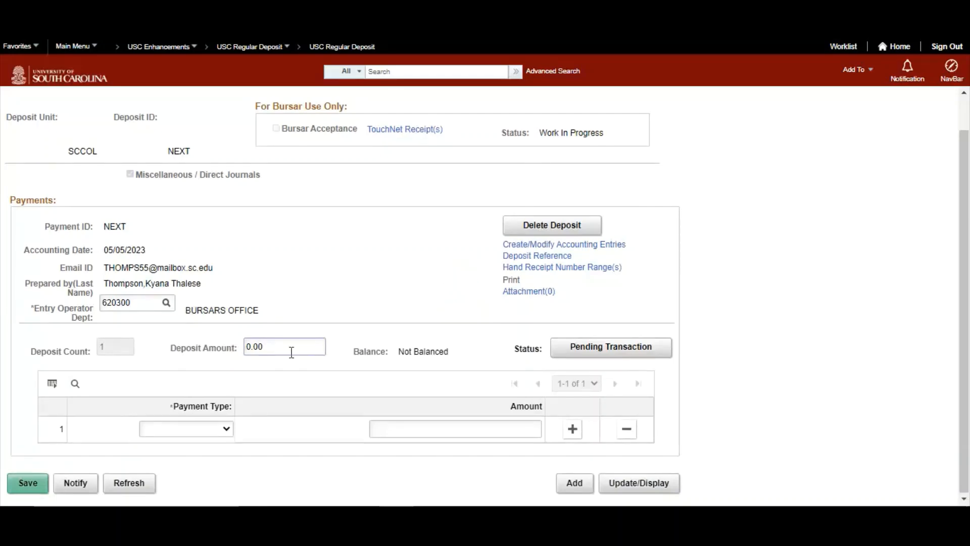
# Set the deposit amount to 100.00 and fill the first payment line with Cash for 50.00.
pyautogui.moveTo(289, 348); pyautogui.dragTo(210, 349)
pyautogui.write('100.00')
pyautogui.click(226, 429)
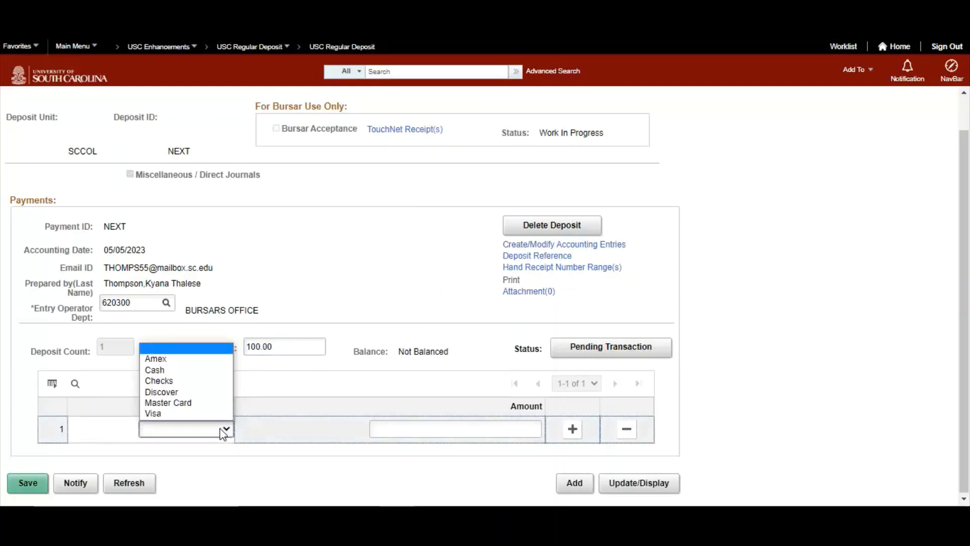
pyautogui.click(181, 371)
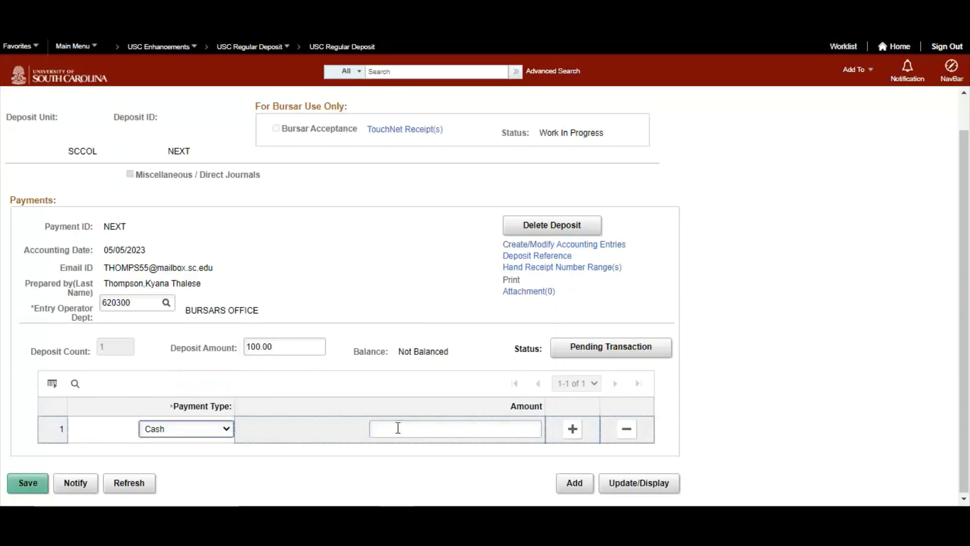
pyautogui.click(510, 431)
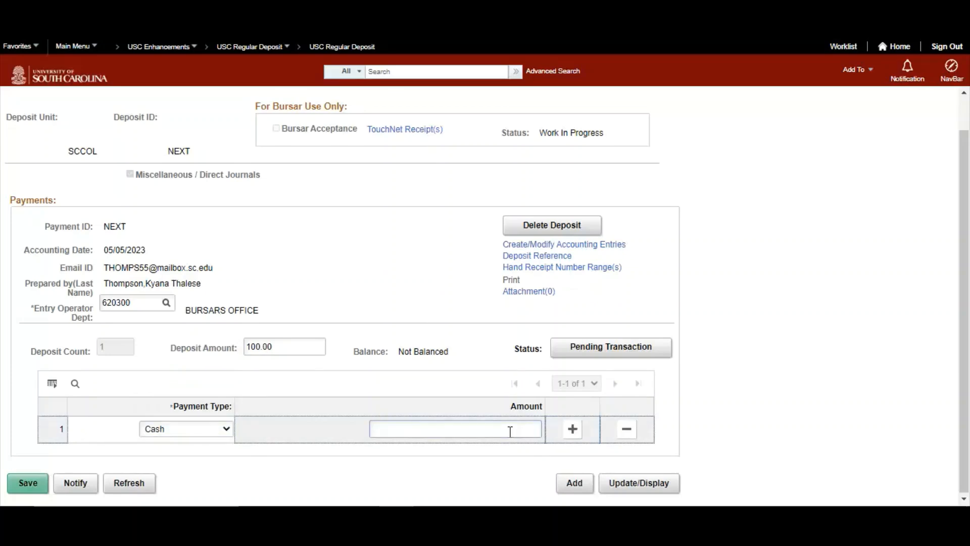
pyautogui.write('50.00')
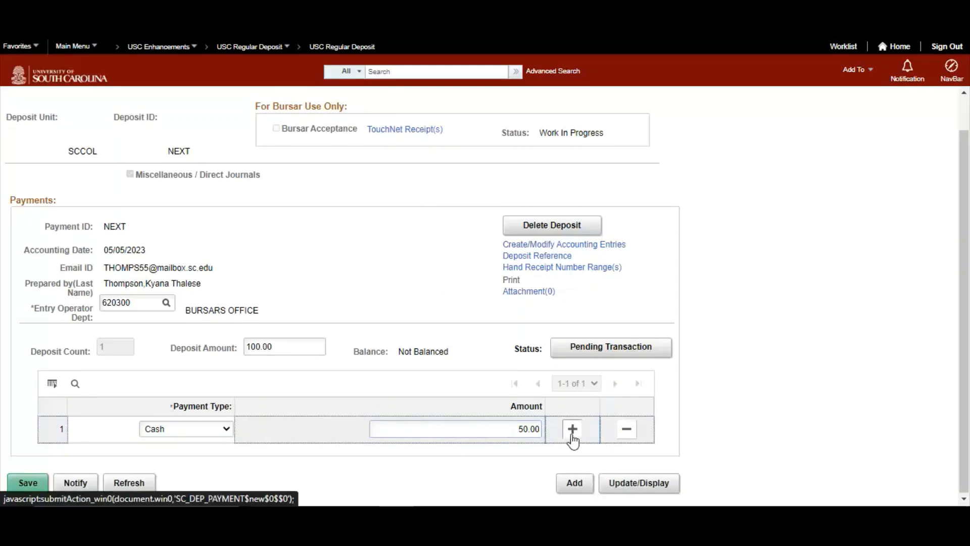
# Add a second payment line with payment type Checks and an amount of 50.00.
pyautogui.click(572, 430)
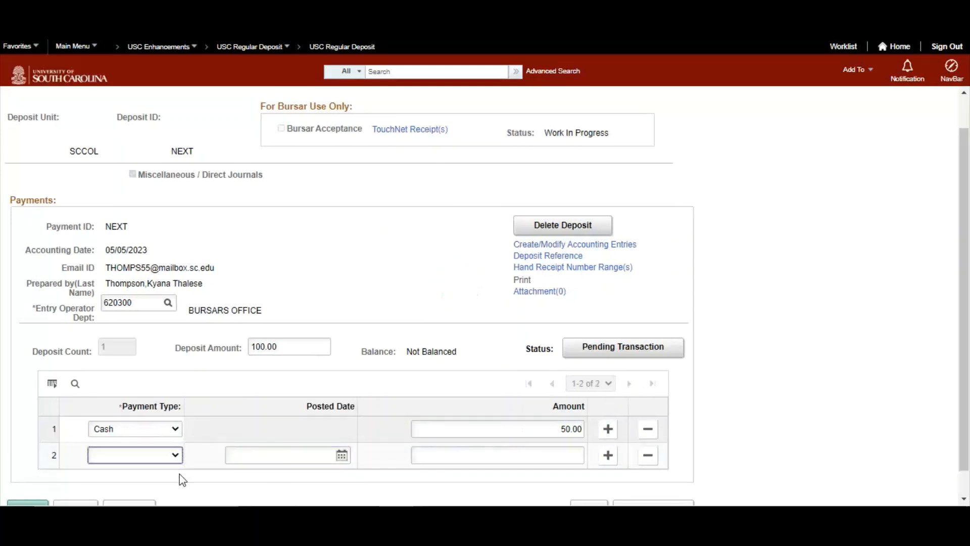
pyautogui.click(175, 455)
pyautogui.click(136, 403)
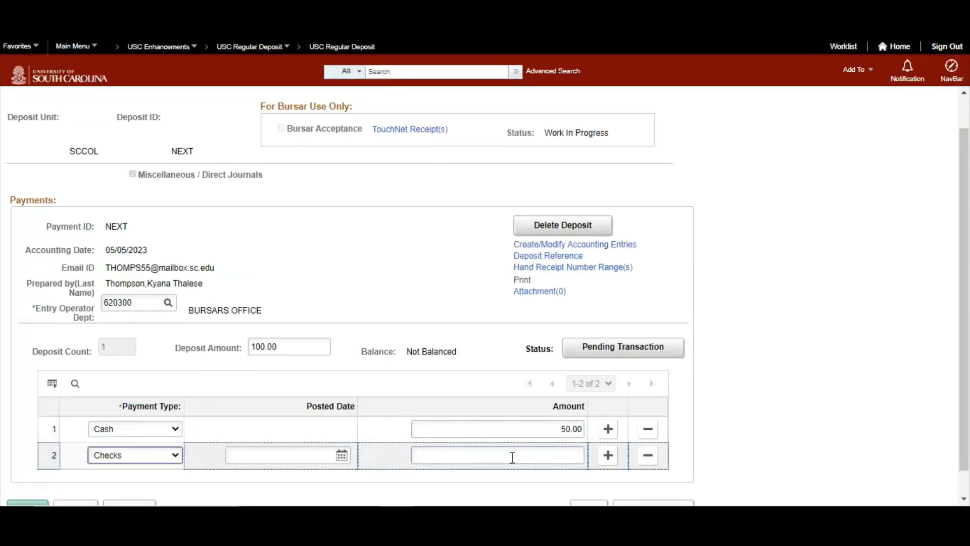
pyautogui.click(556, 456)
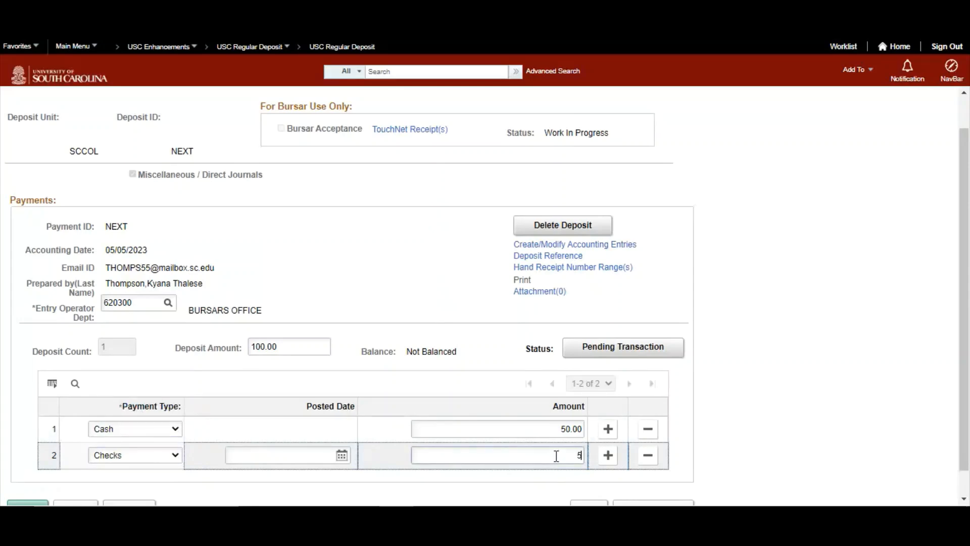
pyautogui.write('50.00')
pyautogui.scroll(-1, 767, 437)
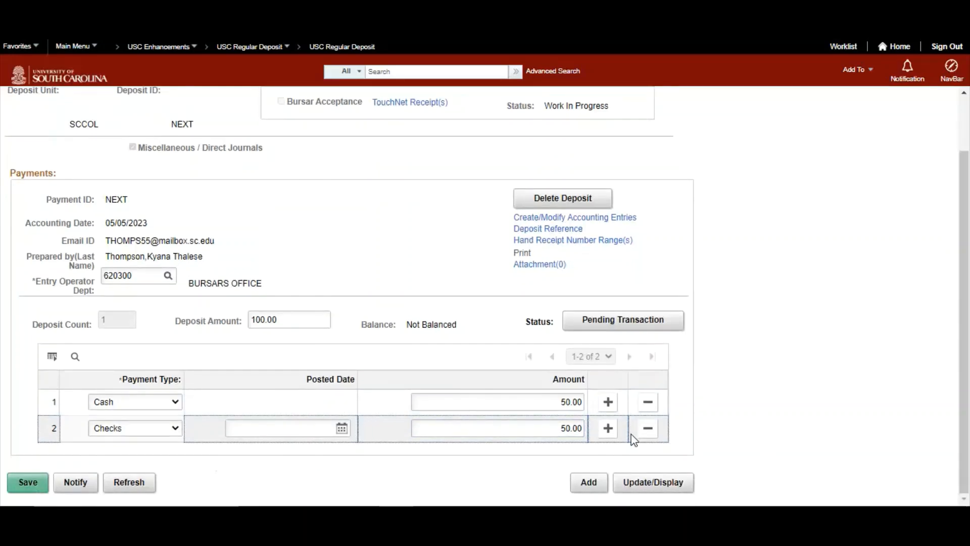
pyautogui.scroll(2, 623, 457)
pyautogui.scroll(-2, 622, 457)
pyautogui.click(174, 429)
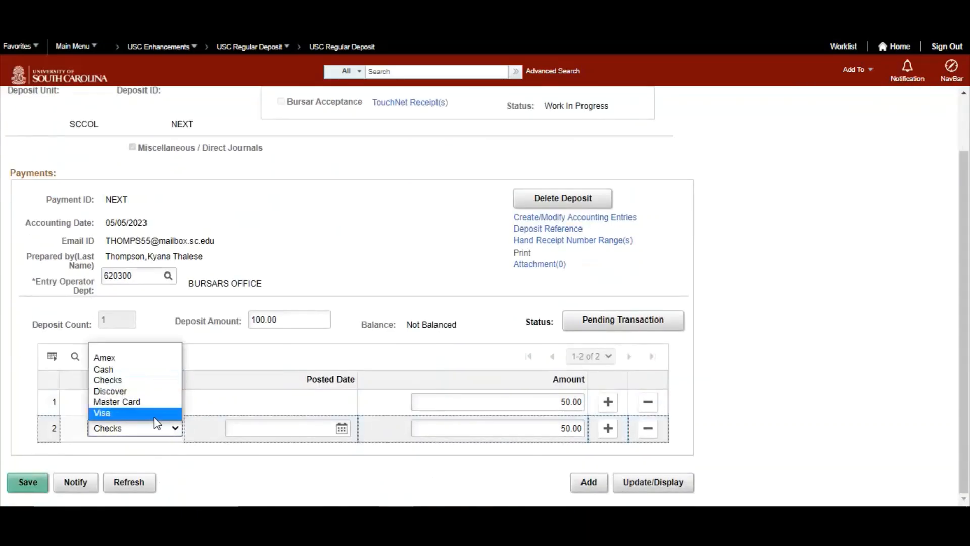
pyautogui.click(204, 449)
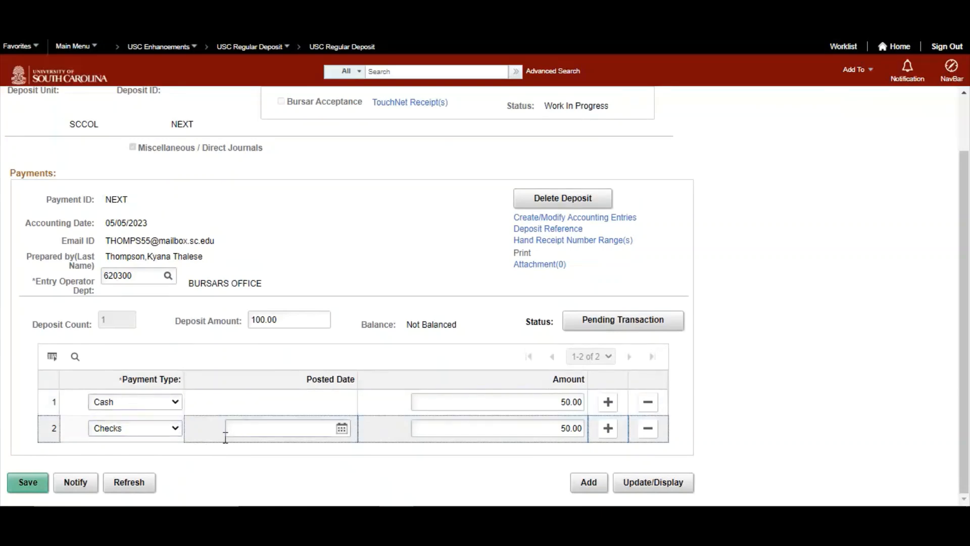
pyautogui.click(170, 430)
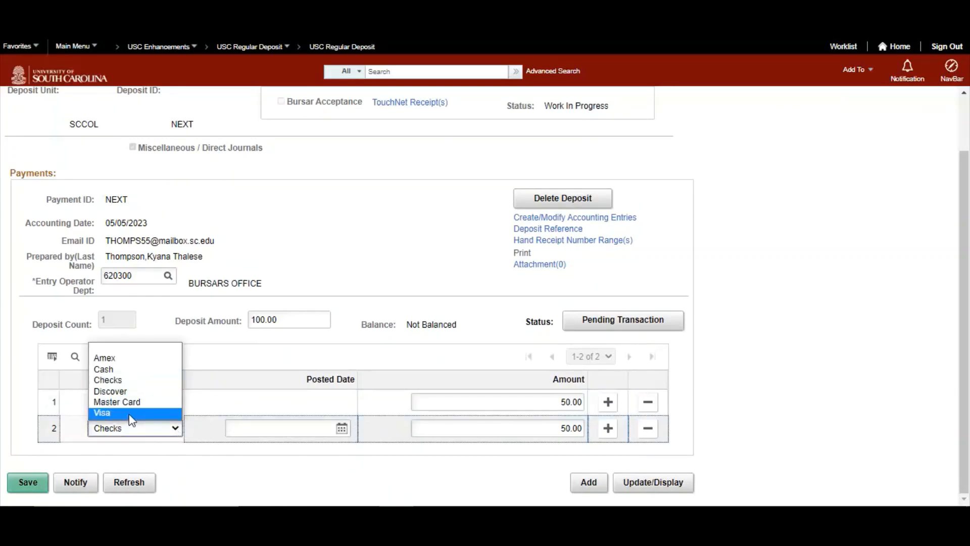
pyautogui.click(276, 473)
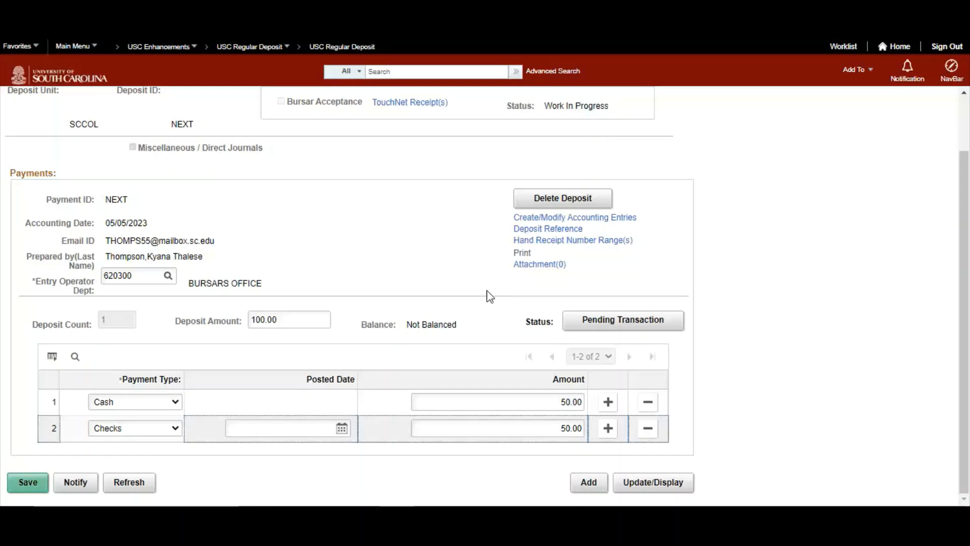
# Enter a test deposit reference and save the deposit.
pyautogui.click(573, 230)
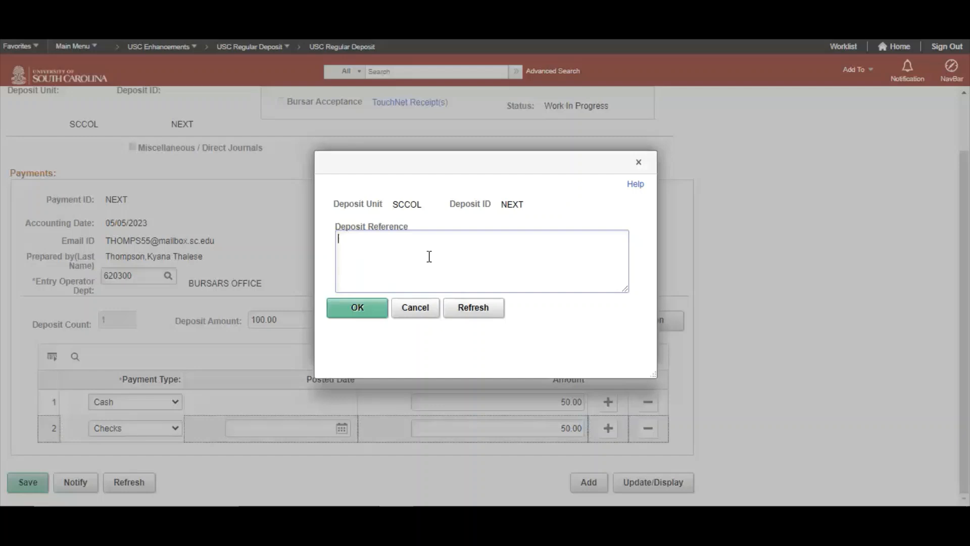
pyautogui.write('est')
pyautogui.click(357, 307)
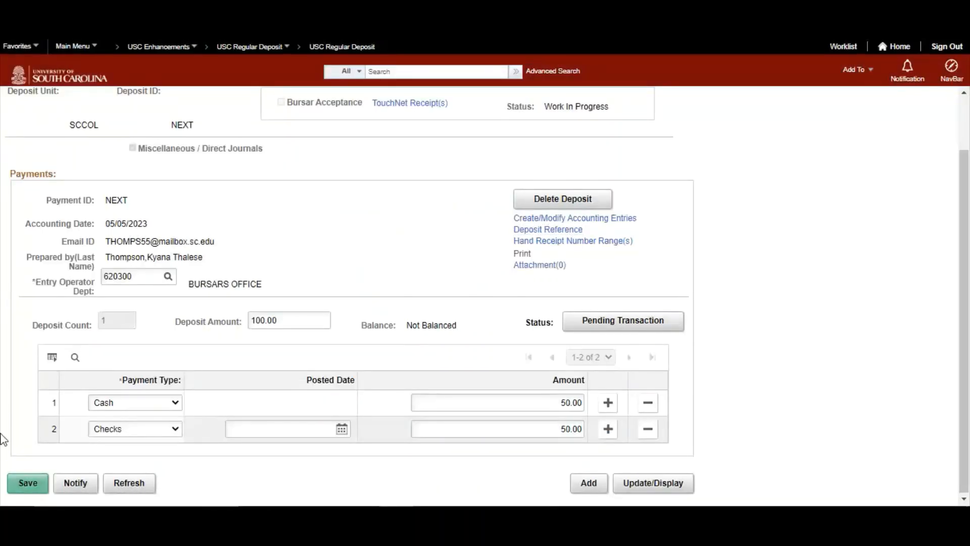
pyautogui.click(35, 483)
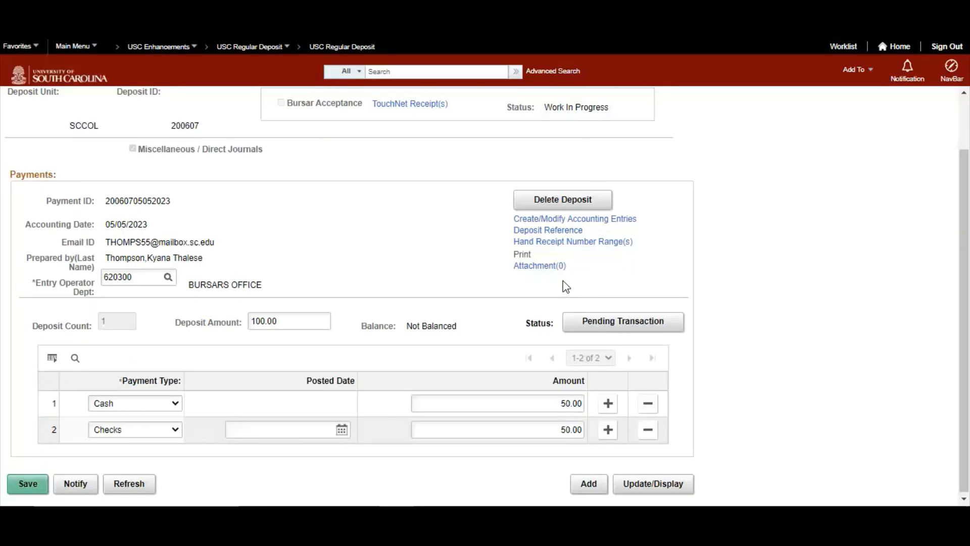
# Upload the file PeopleSoft Test Attachment.png as a payment attachment of the deposit.
pyautogui.click(552, 266)
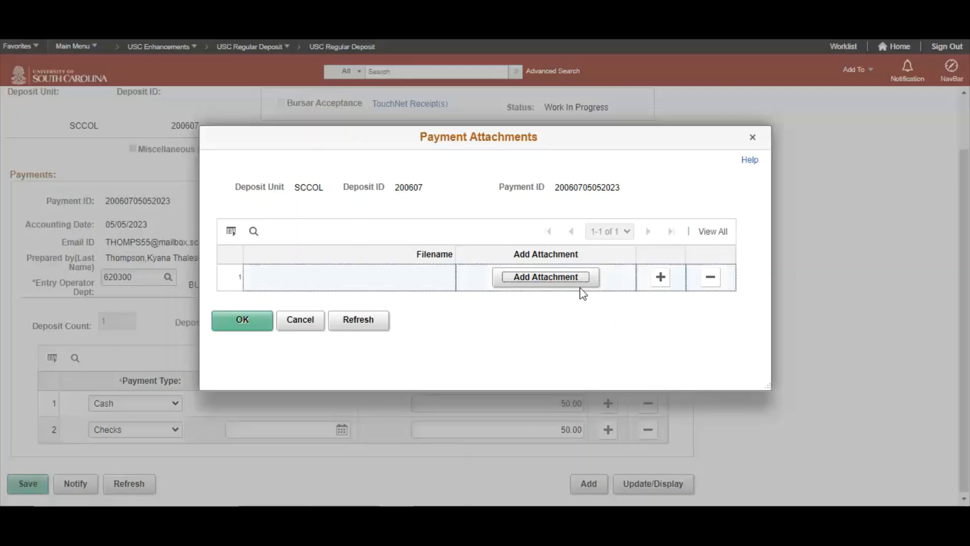
pyautogui.click(569, 281)
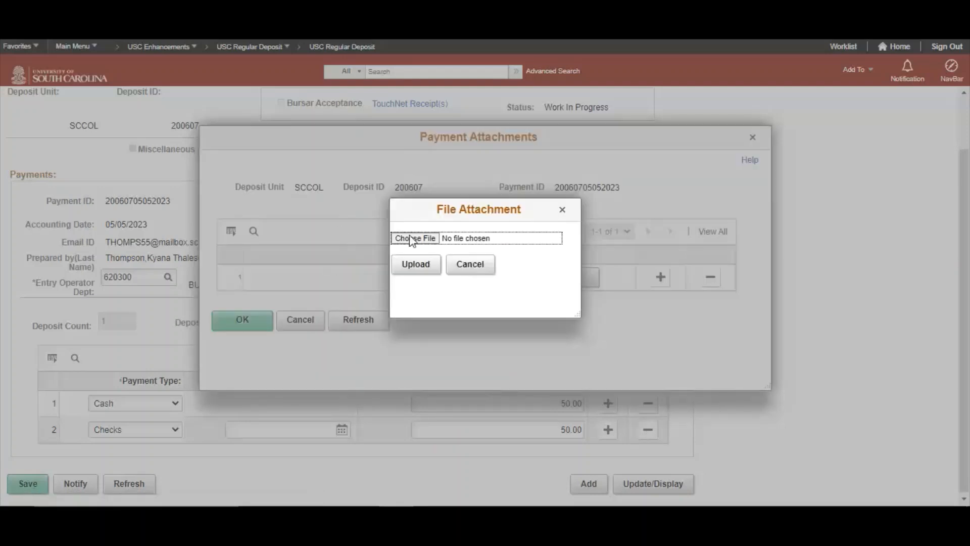
pyautogui.click(423, 245)
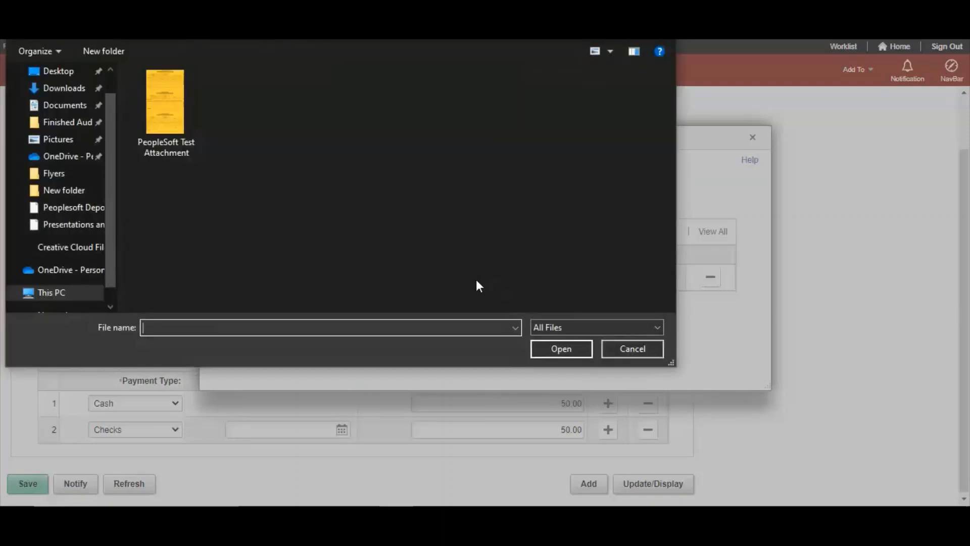
pyautogui.click(146, 125)
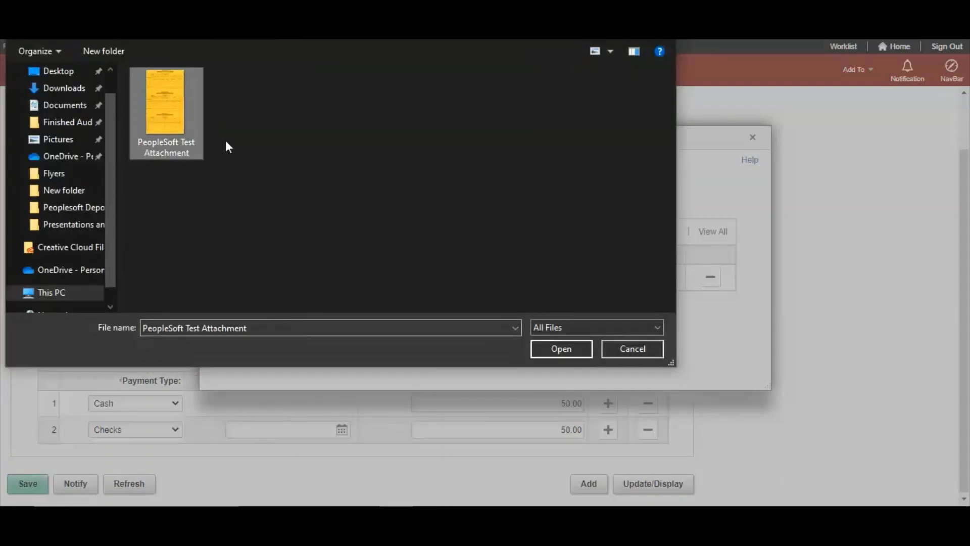
pyautogui.click(559, 353)
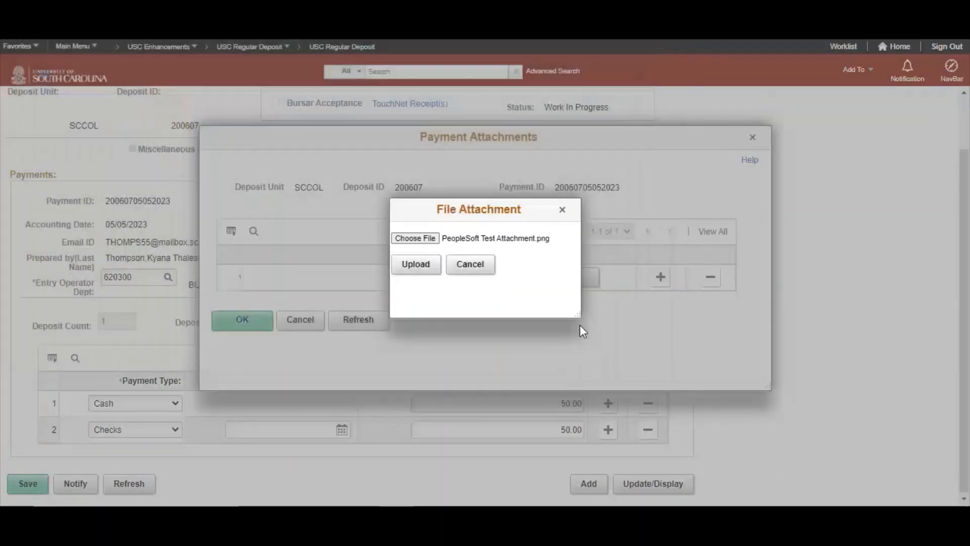
pyautogui.click(416, 265)
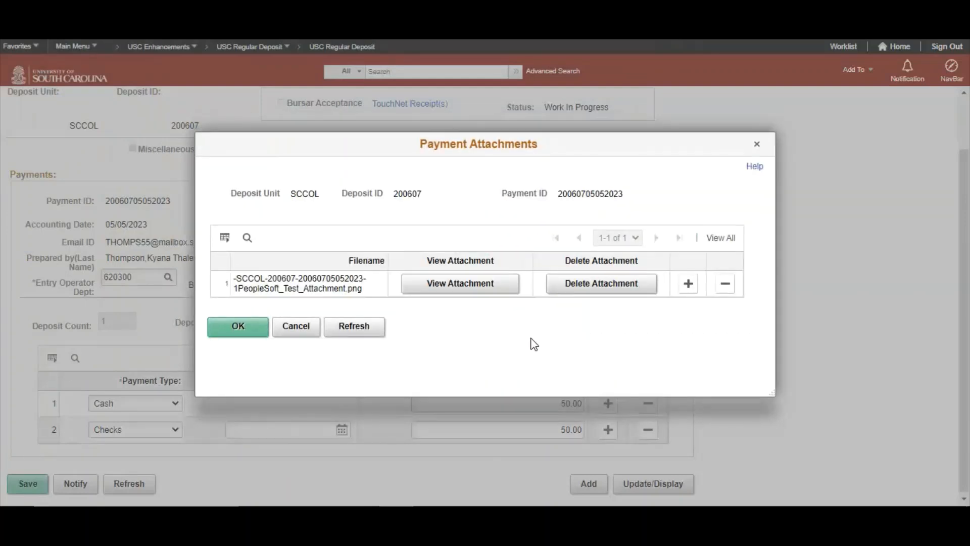
# View the uploaded receipt attachment, close its preview and accept the payment attachments.
pyautogui.click(489, 289)
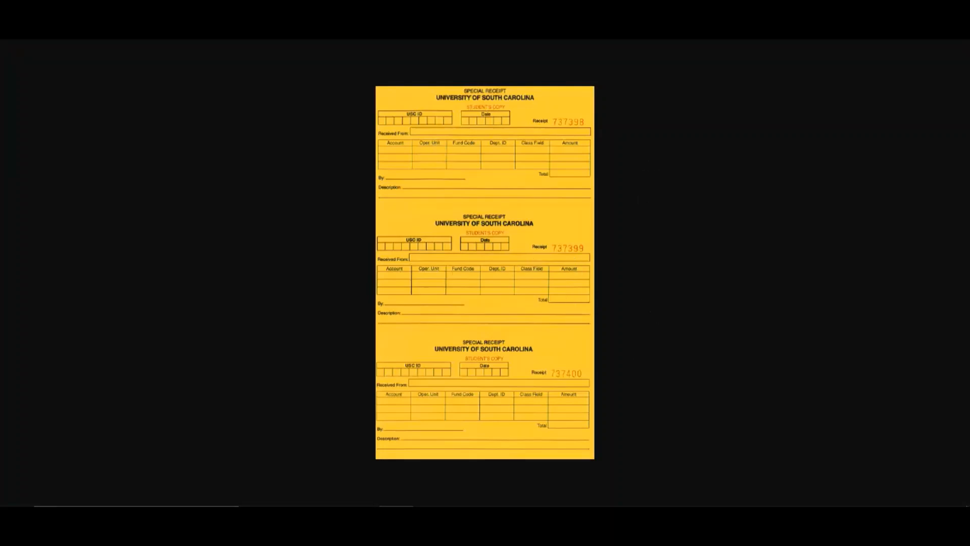
pyautogui.hotkey('ctrl', 'w')
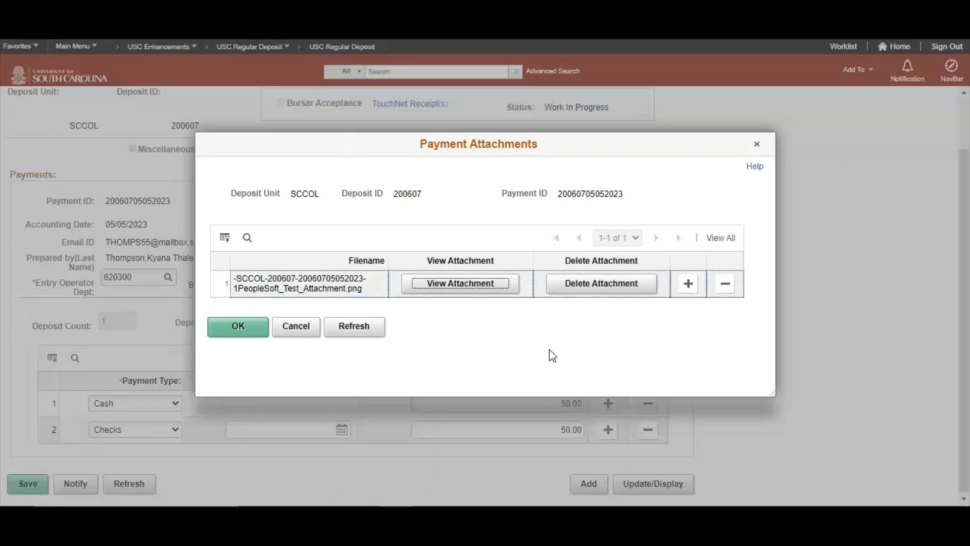
pyautogui.click(239, 327)
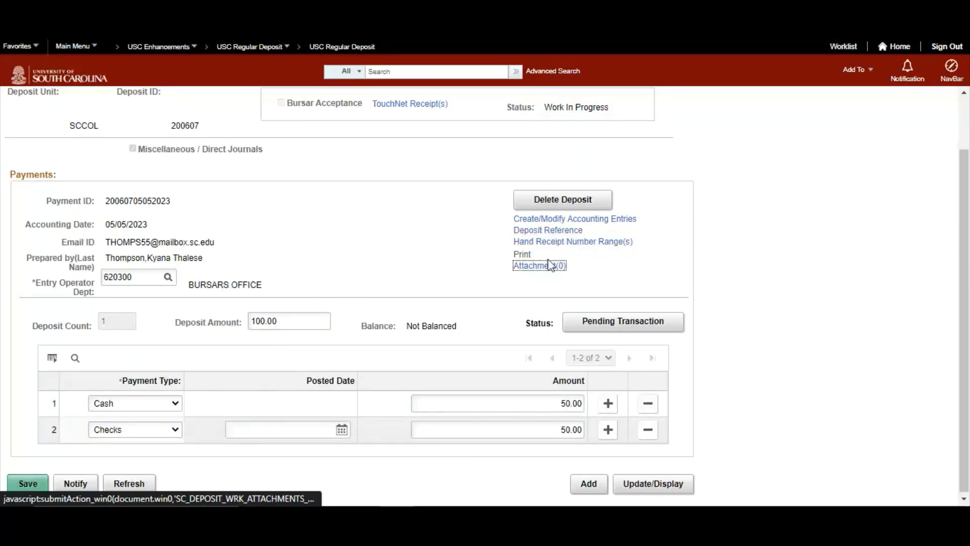
# Examine the deposit's hand receipt number range form and leave it without entering a range.
pyautogui.click(592, 243)
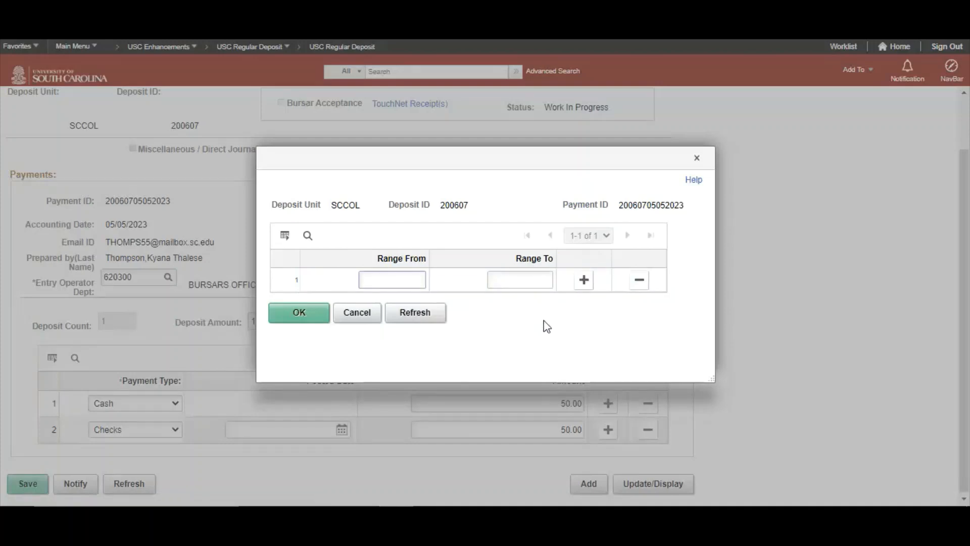
pyautogui.click(394, 277)
pyautogui.click(355, 312)
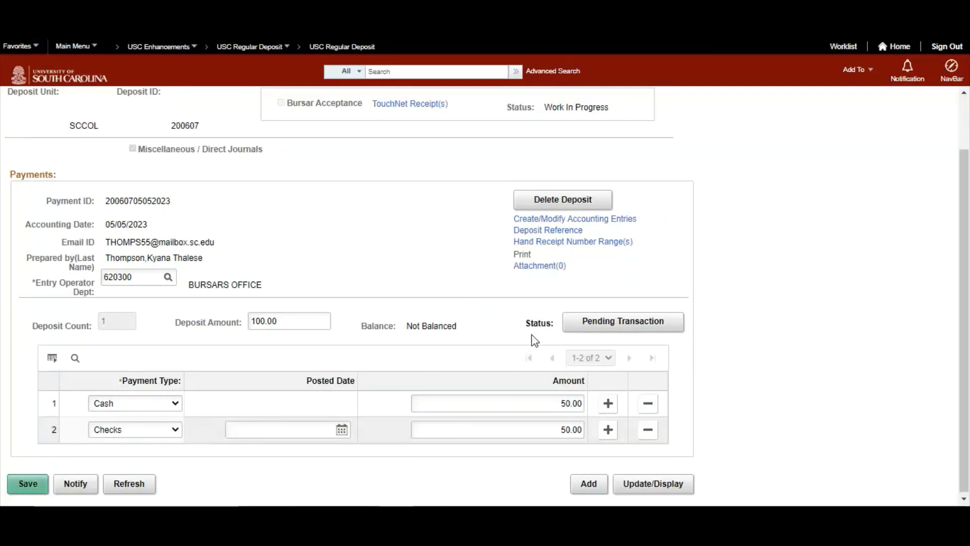
# Note the deposit ID in the deposit's header.
pyautogui.scroll(2, 392, 276)
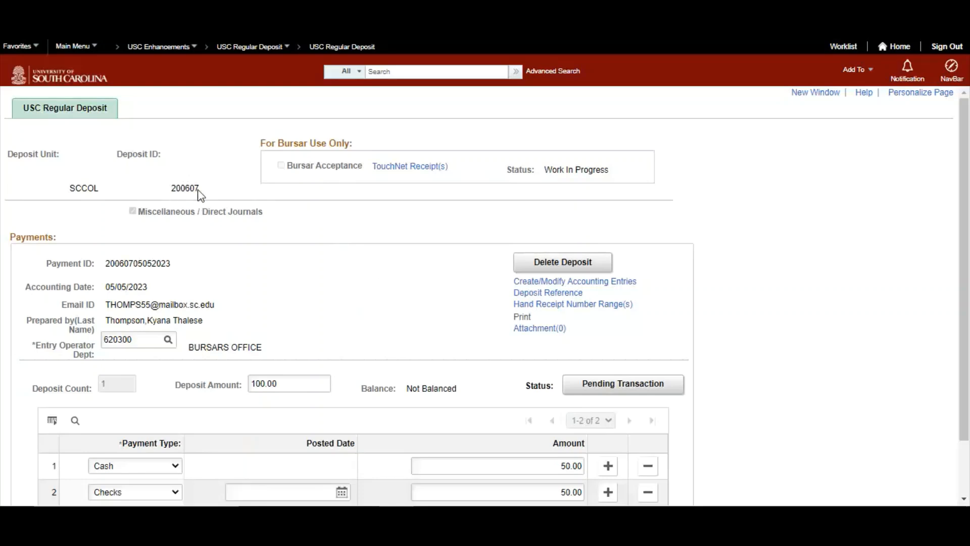
pyautogui.moveTo(199, 188); pyautogui.dragTo(171, 191)
pyautogui.click(361, 271)
# Go to the USC CoA Combos Inquiry page, discarding unsaved changes on the deposit.
pyautogui.click(84, 50)
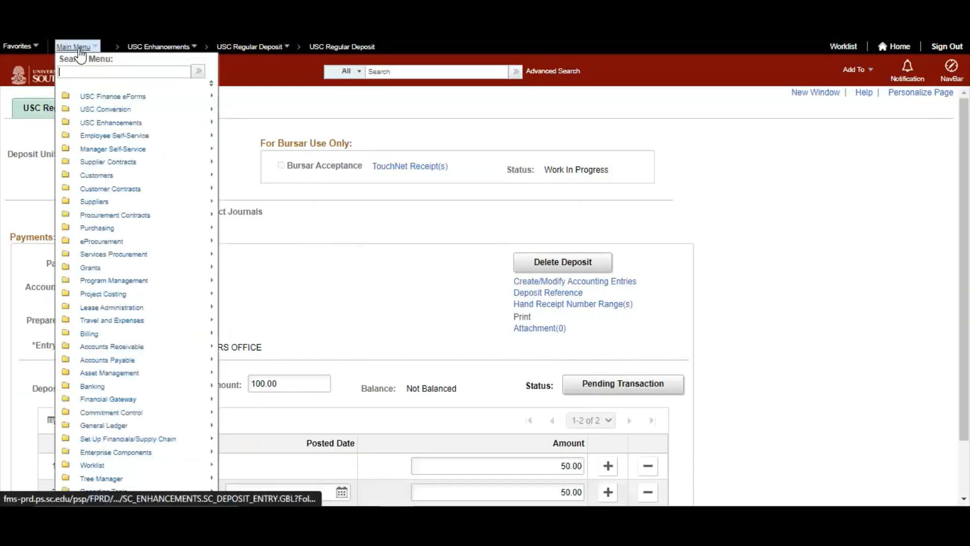
pyautogui.moveTo(118, 112)
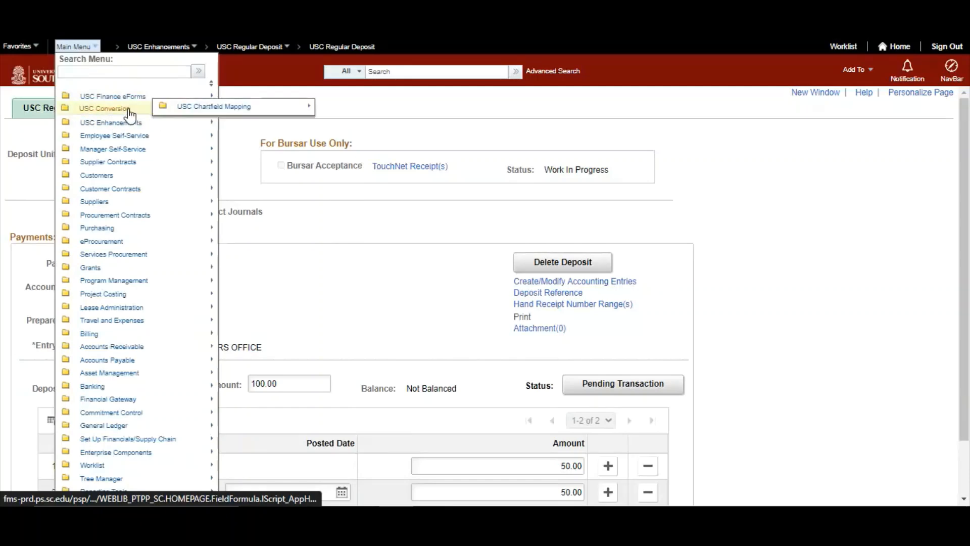
pyautogui.moveTo(234, 108)
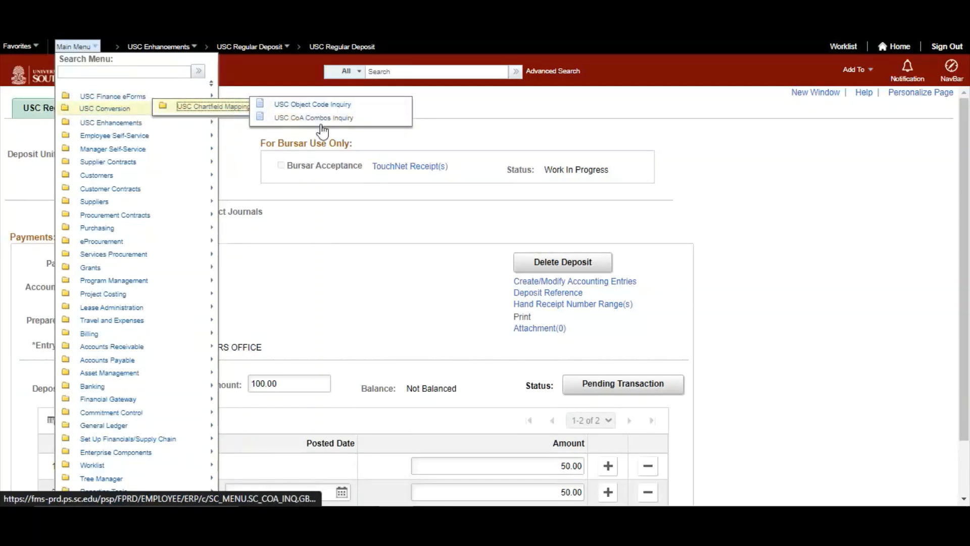
pyautogui.click(347, 117)
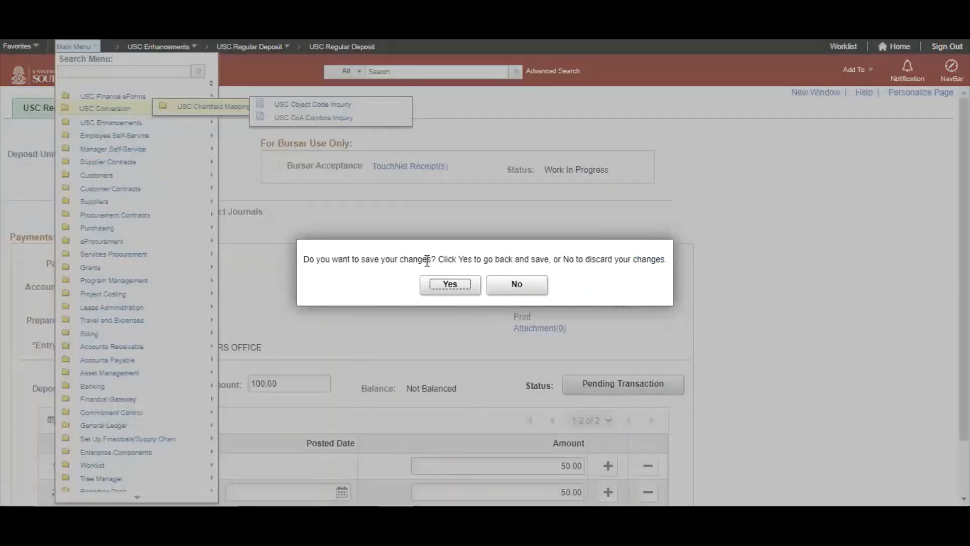
pyautogui.click(510, 282)
# Search the chartfield combinations for operating unit CL010, department 620300, fund code A0001 and class field 602.
pyautogui.click(250, 183)
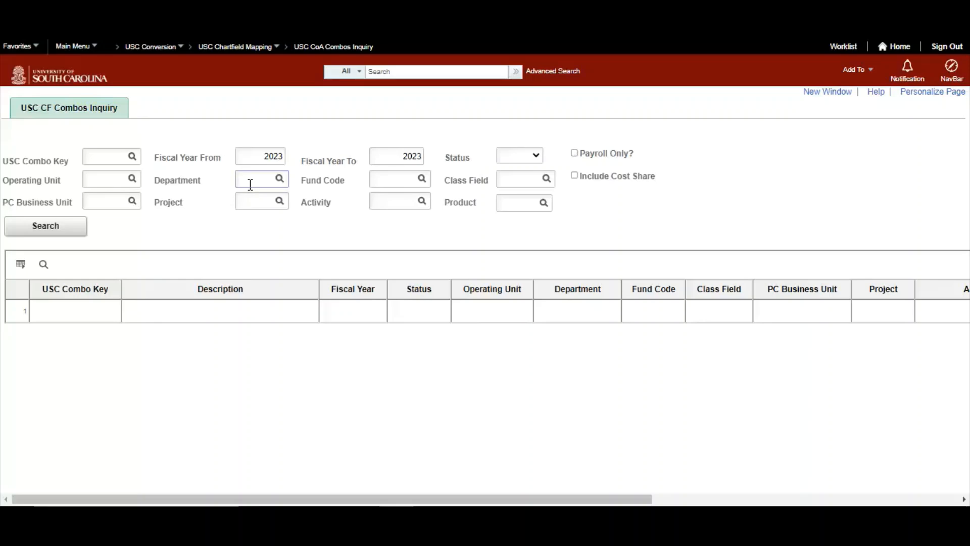
pyautogui.write('620300')
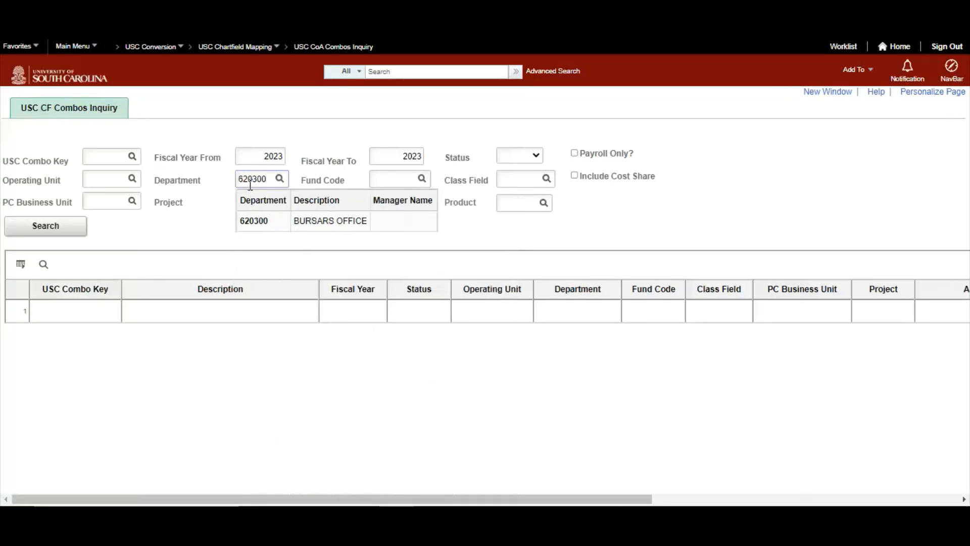
pyautogui.click(98, 181)
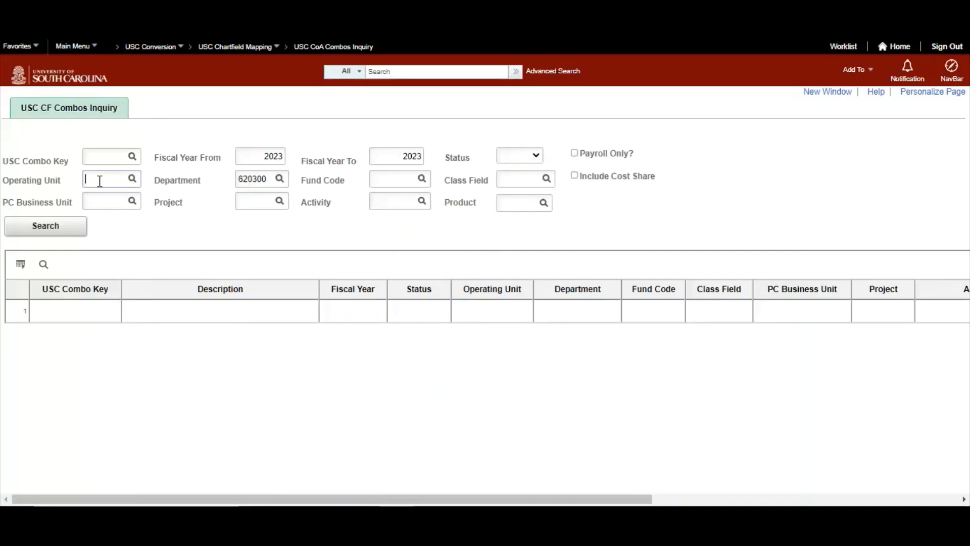
pyautogui.write('cl010')
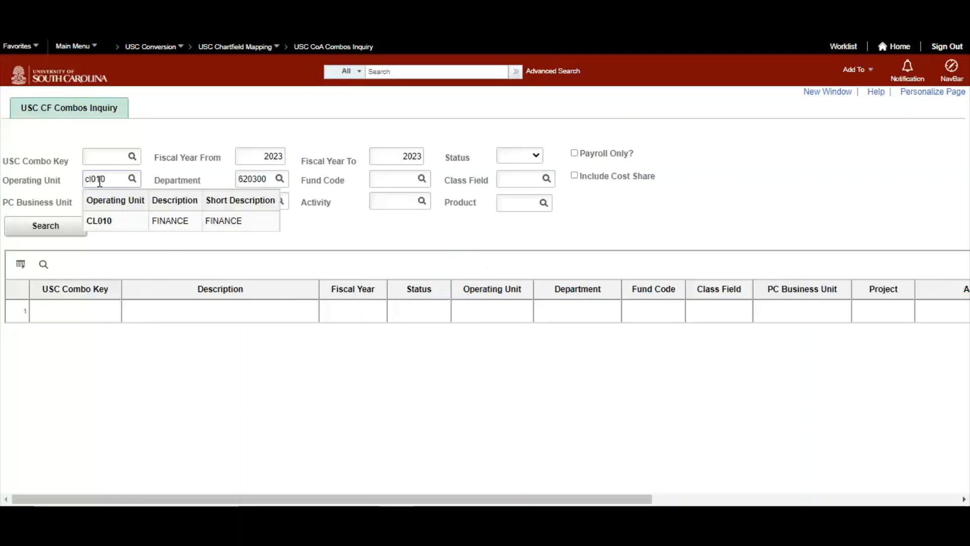
pyautogui.click(111, 221)
pyautogui.click(400, 177)
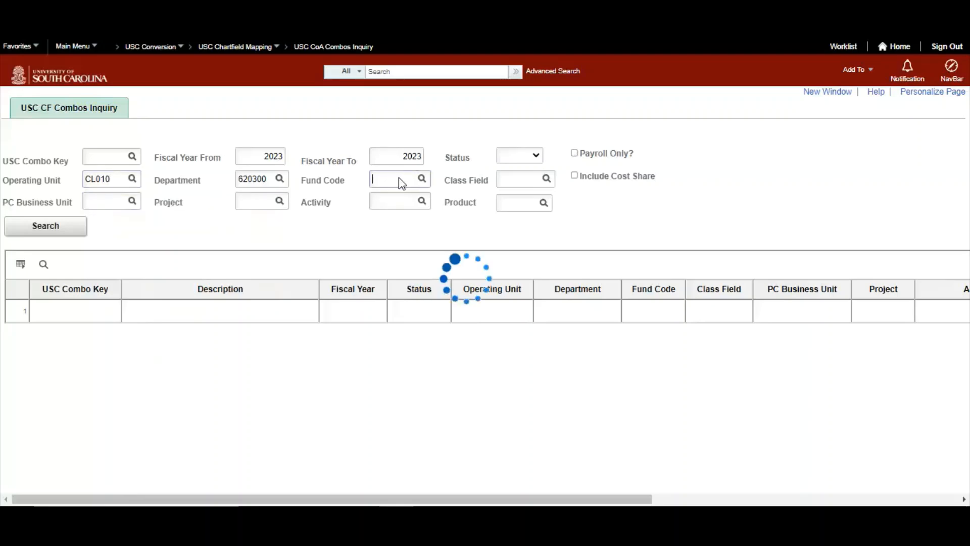
pyautogui.write('a0001')
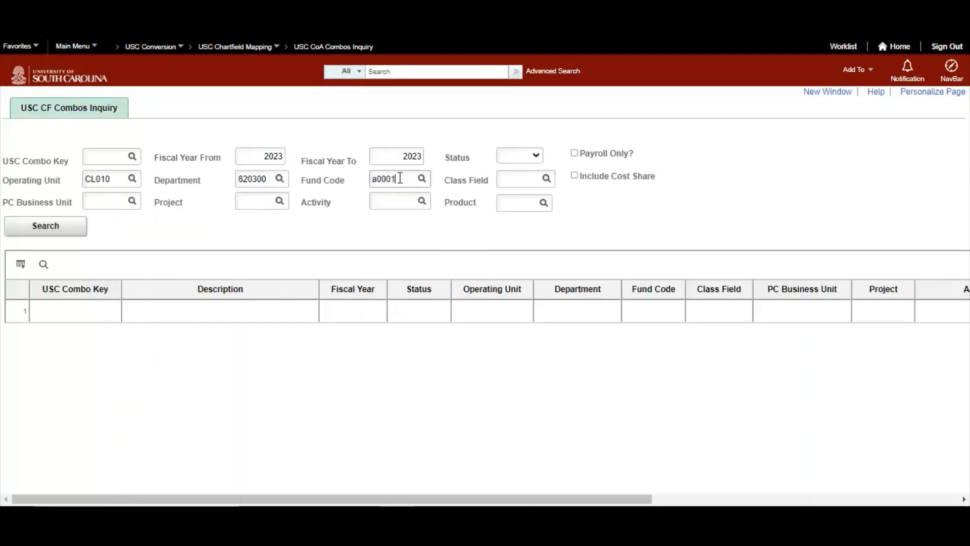
pyautogui.click(518, 175)
pyautogui.write('602')
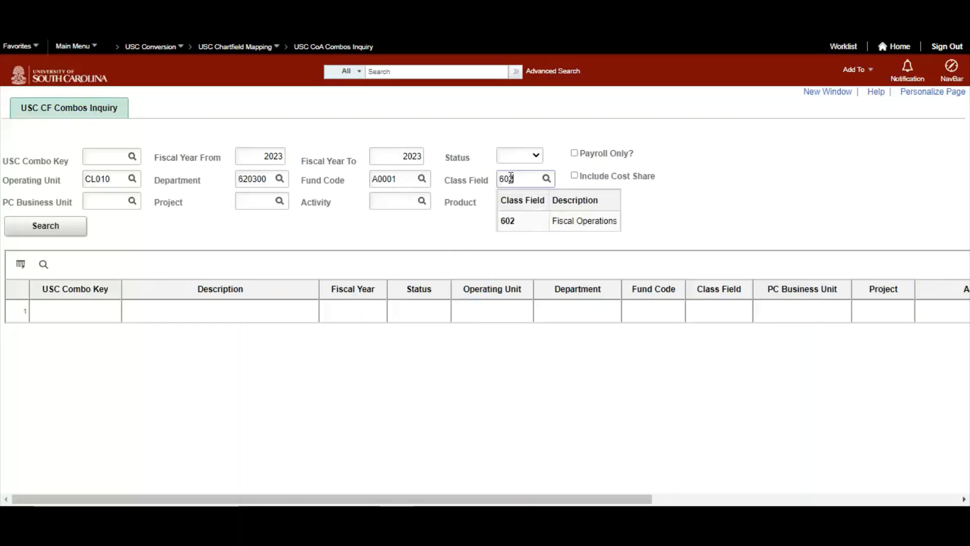
pyautogui.click(50, 225)
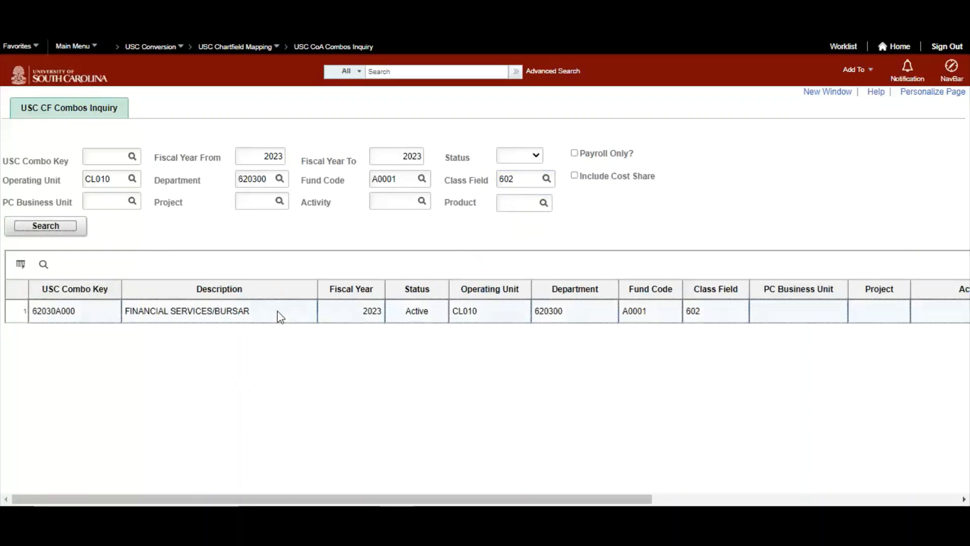
pyautogui.click(703, 366)
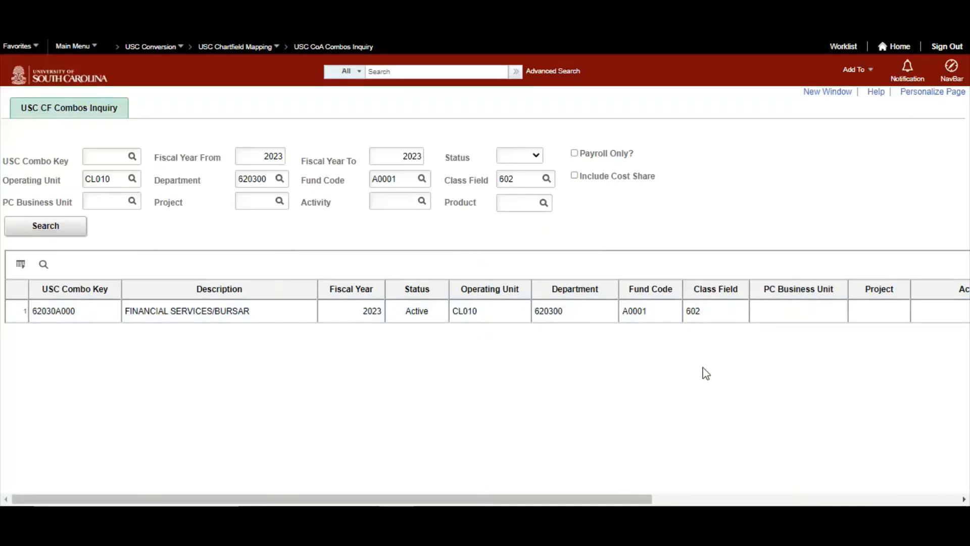
# Return to the USC Regular Deposit page and open the existing deposit with ID 200607.
pyautogui.click(76, 46)
pyautogui.moveTo(109, 122)
pyautogui.moveTo(204, 119)
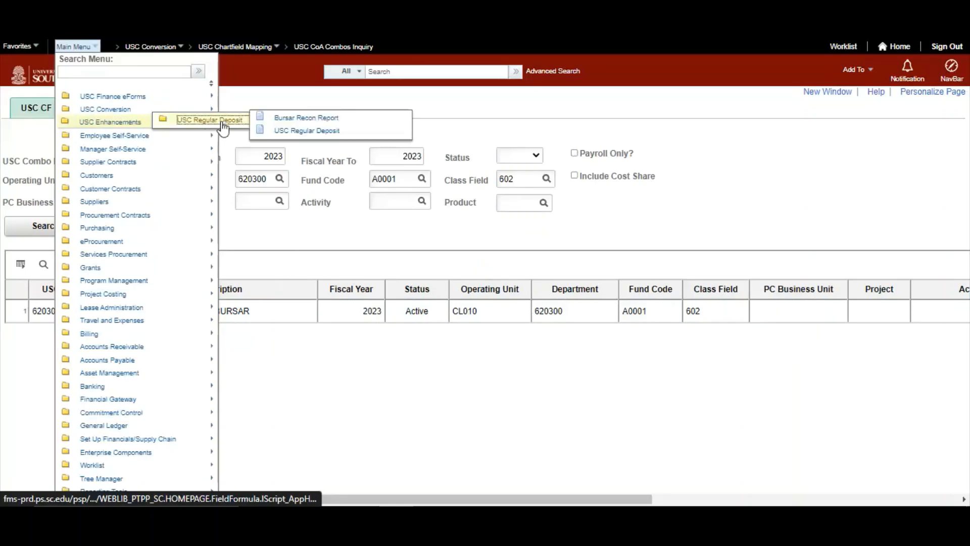
pyautogui.click(317, 132)
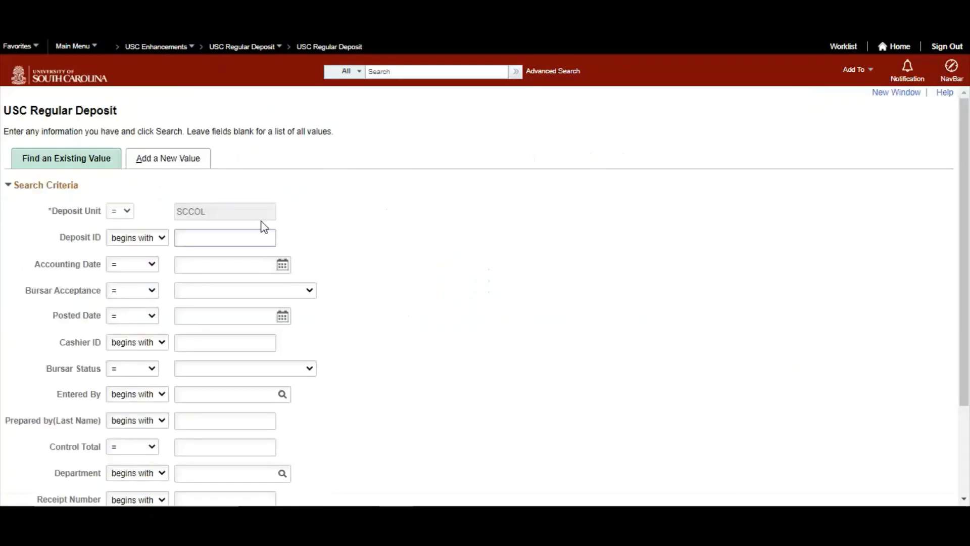
pyautogui.click(223, 238)
pyautogui.write('200607')
pyautogui.scroll(-3, 326, 323)
pyautogui.click(26, 443)
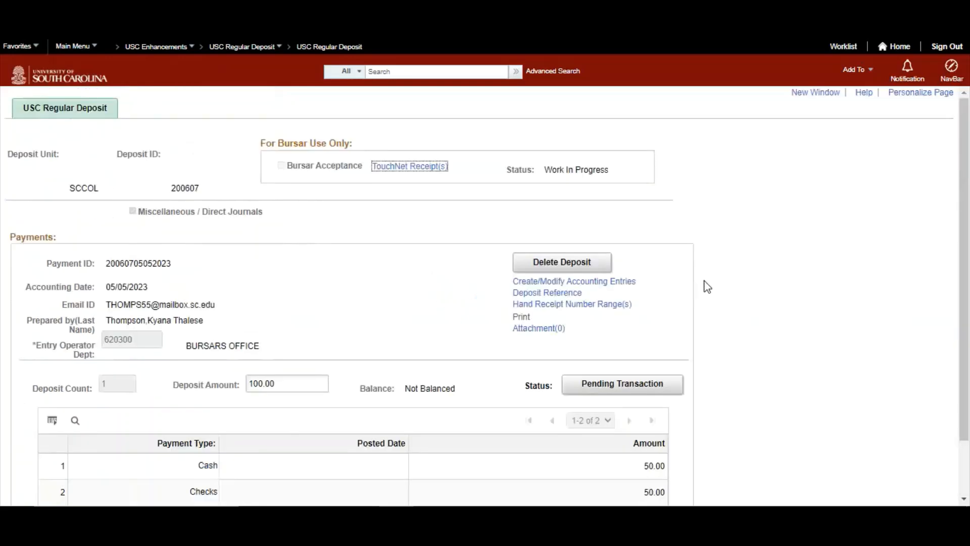
# Review the reopened deposit and open its accounting entries for creation or modification.
pyautogui.scroll(-1, 455, 349)
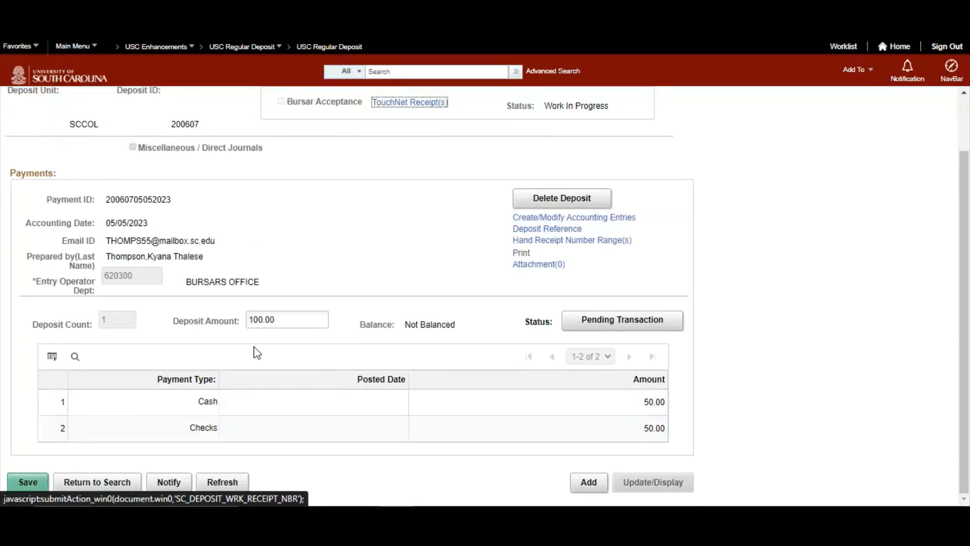
pyautogui.scroll(1, 278, 326)
pyautogui.scroll(1, 278, 326)
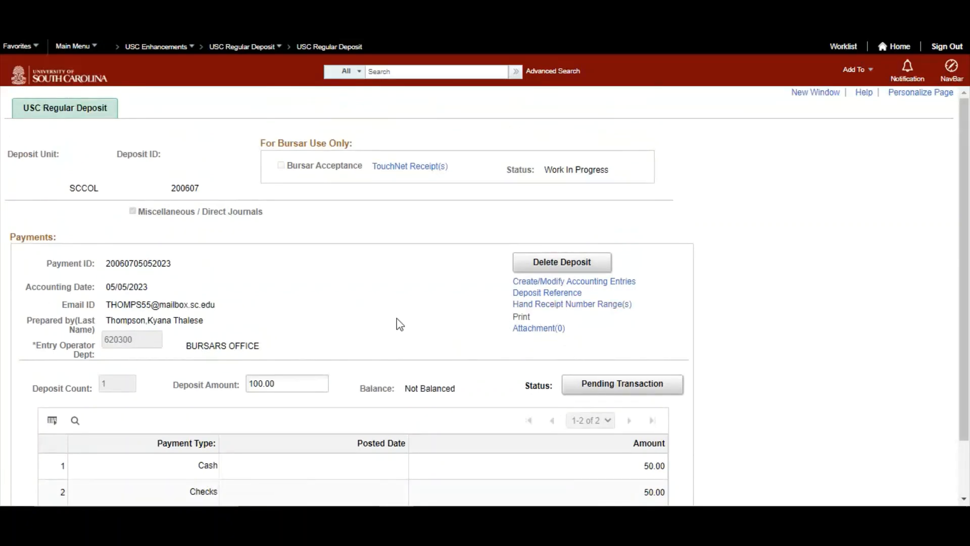
pyautogui.click(576, 281)
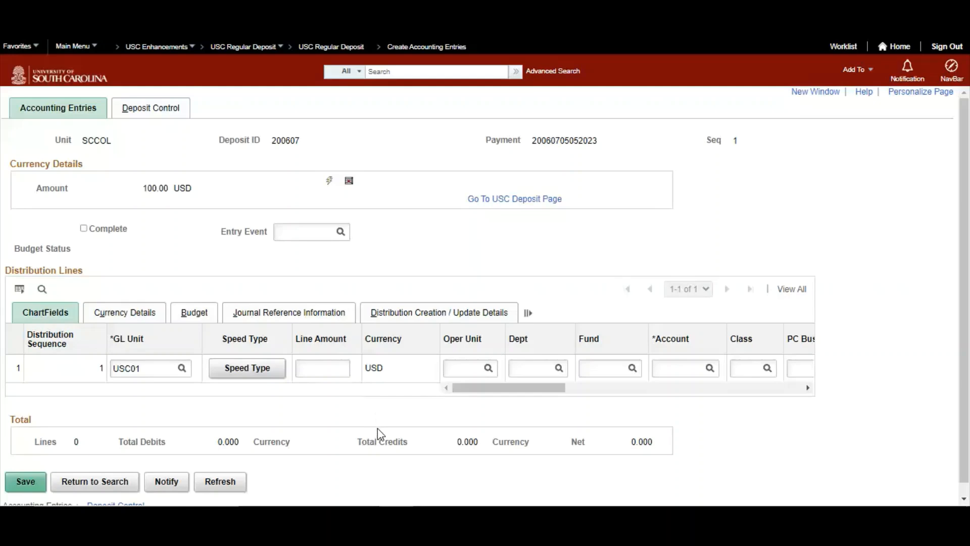
# On the first distribution line, enter line amount -100.00, operating unit CL010 and department 620300.
pyautogui.click(311, 369)
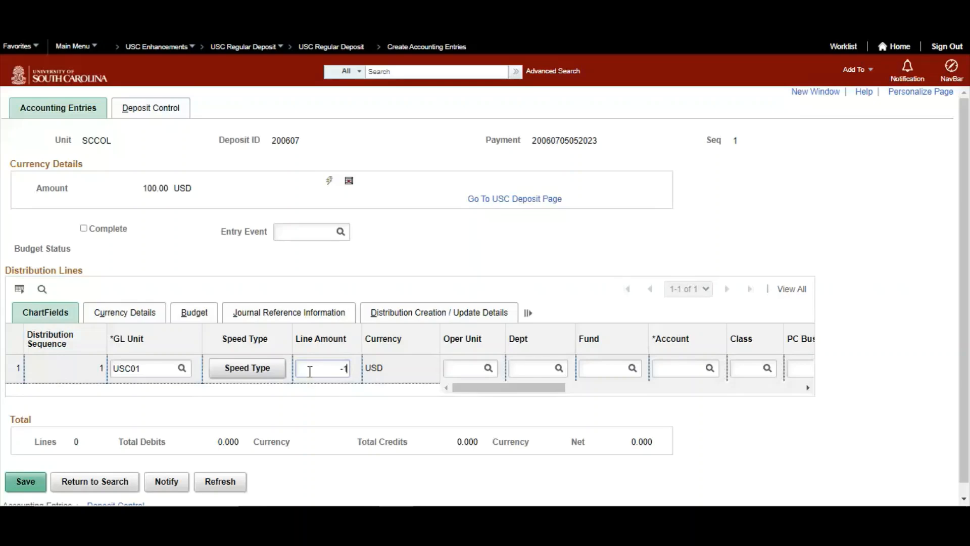
pyautogui.write('00.00')
pyautogui.click(460, 369)
pyautogui.write('cl010')
pyautogui.click(534, 370)
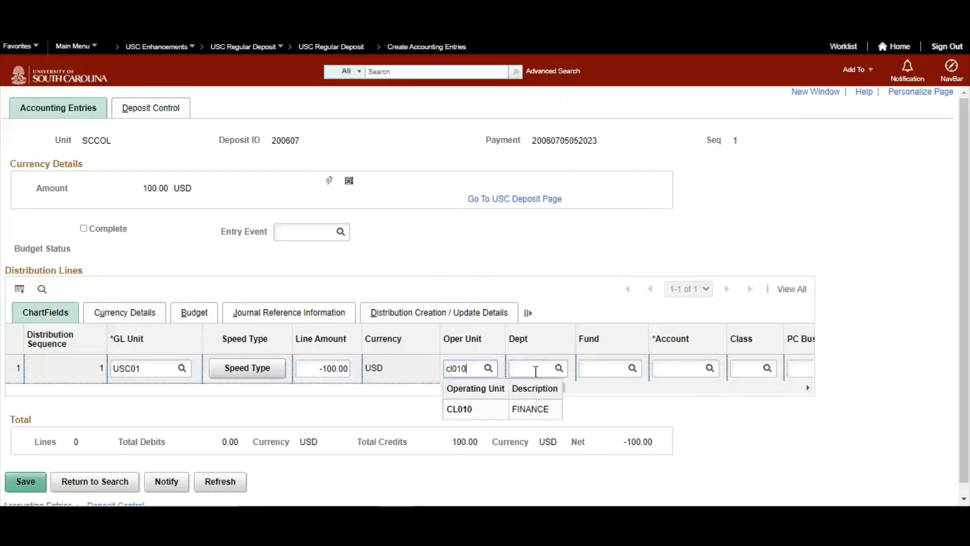
pyautogui.write('620')
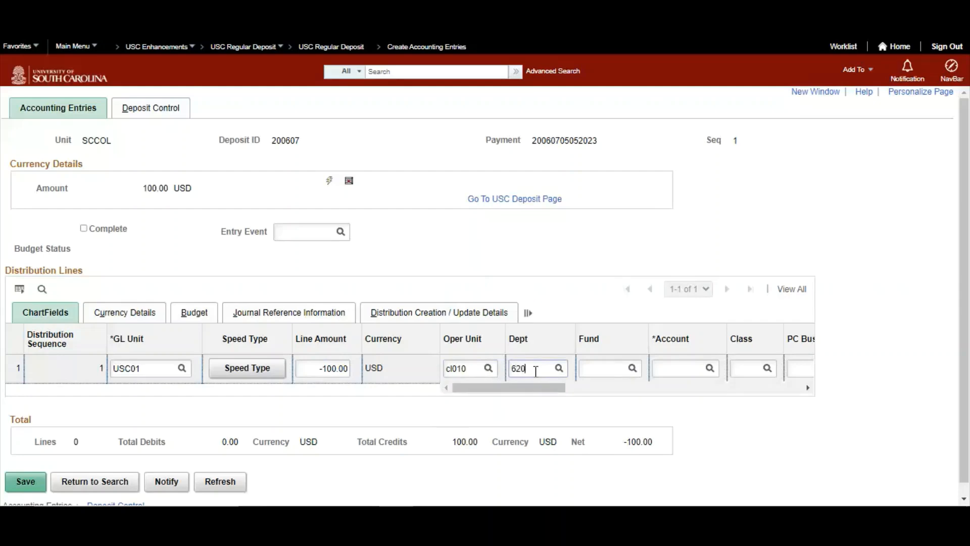
pyautogui.write('300')
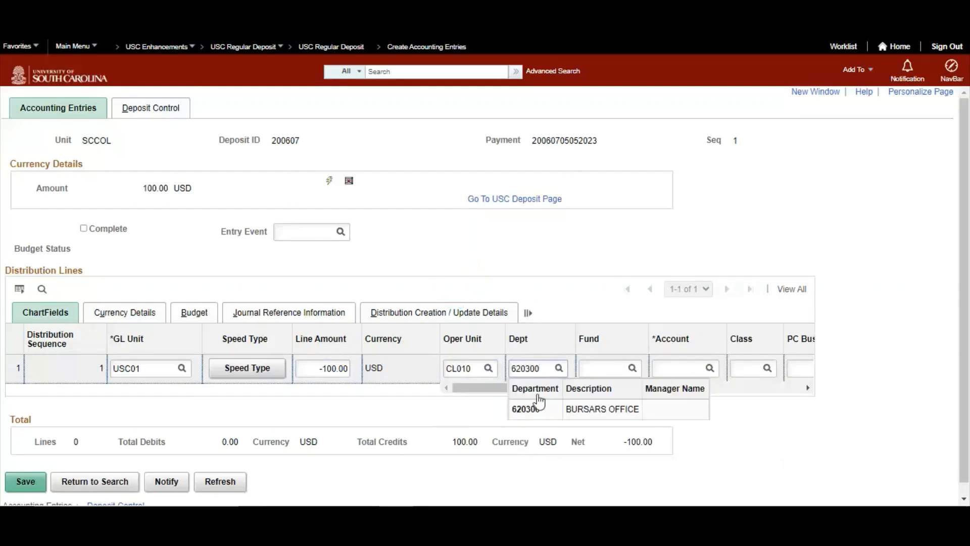
# Complete the distribution line's chartfields with fund A0001, account 48650 and class 602.
pyautogui.click(590, 368)
pyautogui.write('a0001')
pyautogui.press('Tab')
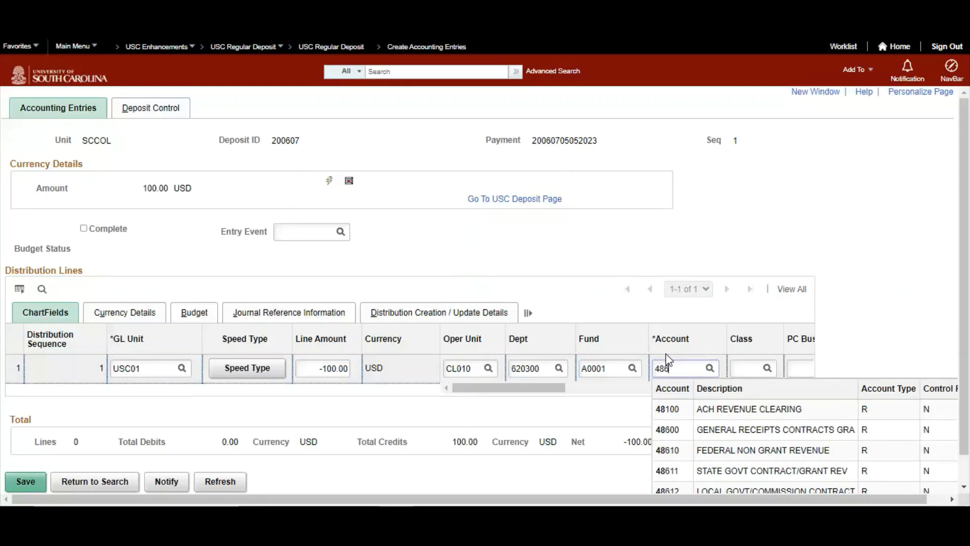
pyautogui.write('0')
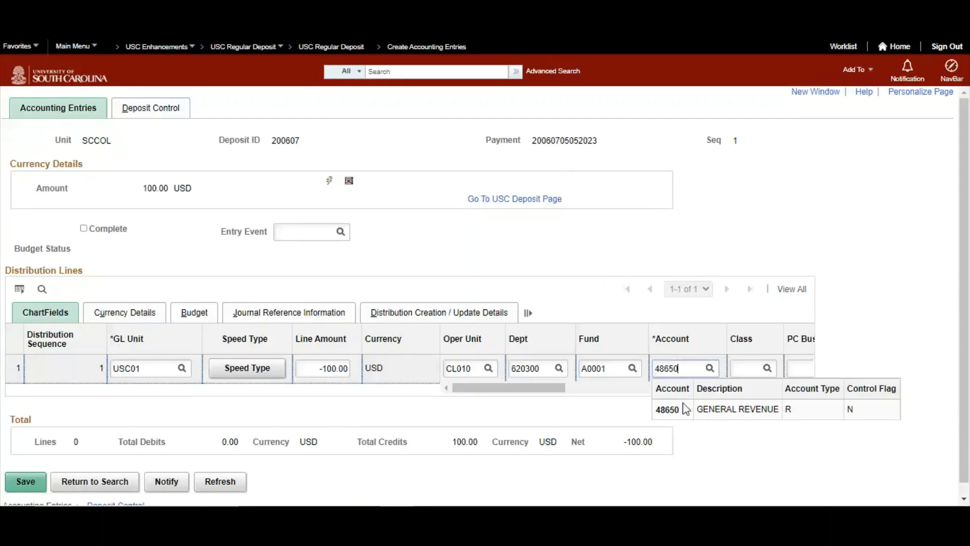
pyautogui.click(685, 419)
pyautogui.click(736, 368)
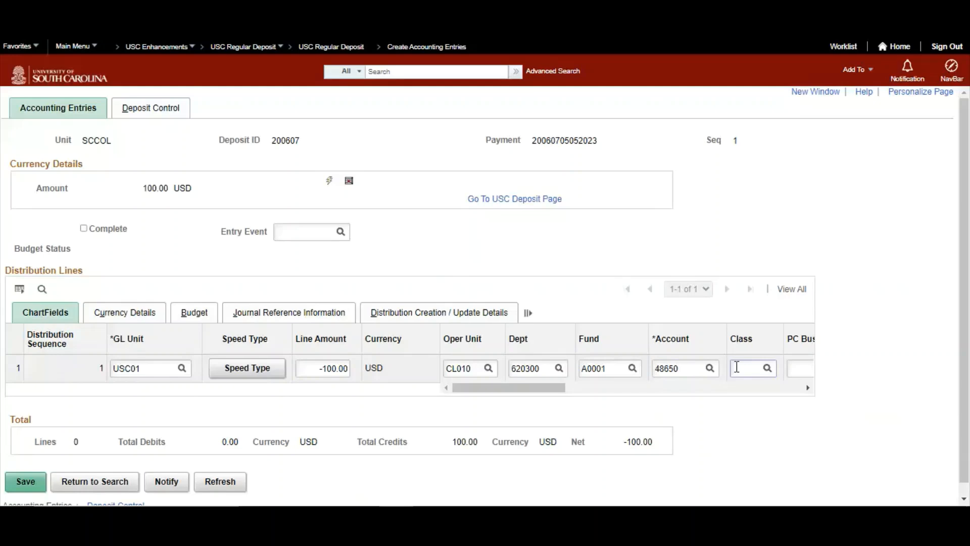
pyautogui.write('602')
pyautogui.click(743, 462)
# Check the remaining chartfields of the distribution line and generate the offsetting distribution line.
pyautogui.moveTo(555, 389); pyautogui.dragTo(638, 374)
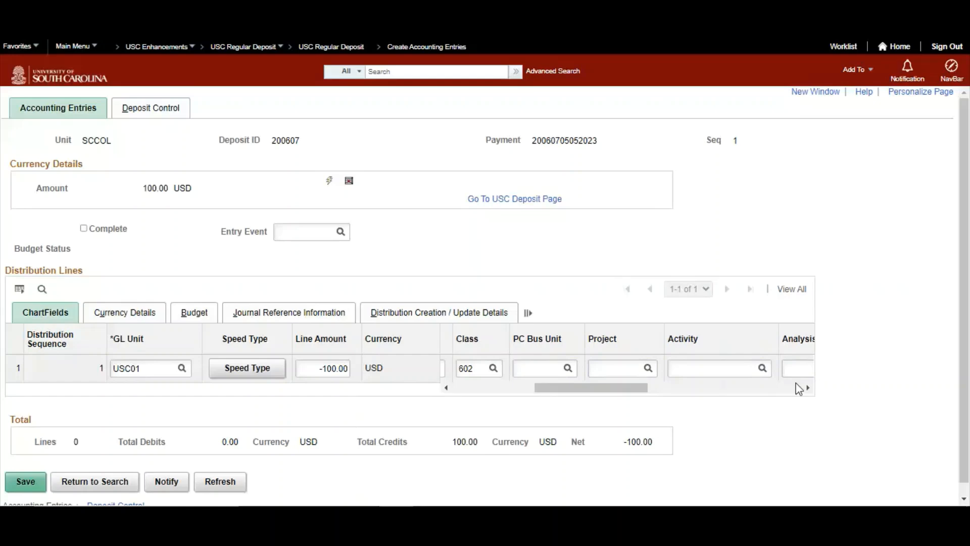
pyautogui.moveTo(607, 391); pyautogui.dragTo(496, 373)
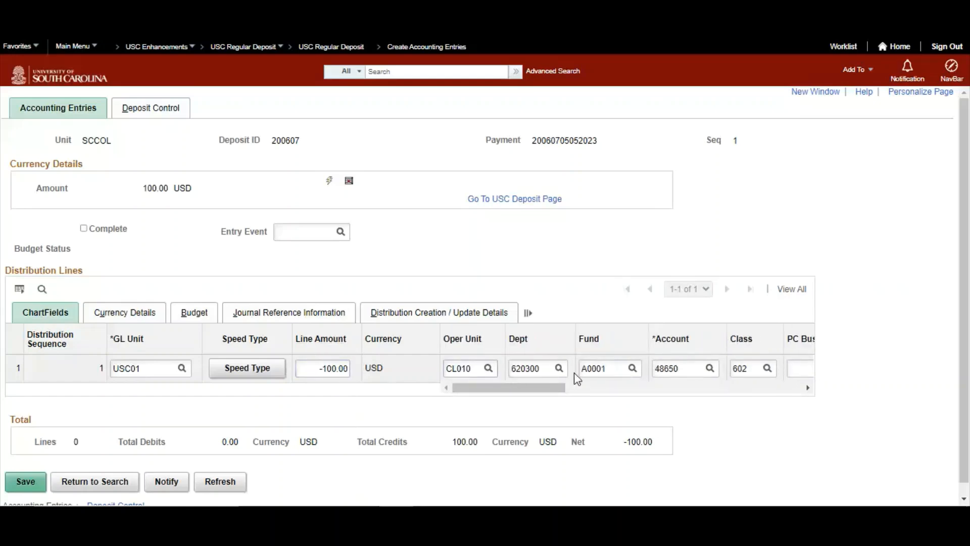
pyautogui.moveTo(492, 393); pyautogui.dragTo(731, 396)
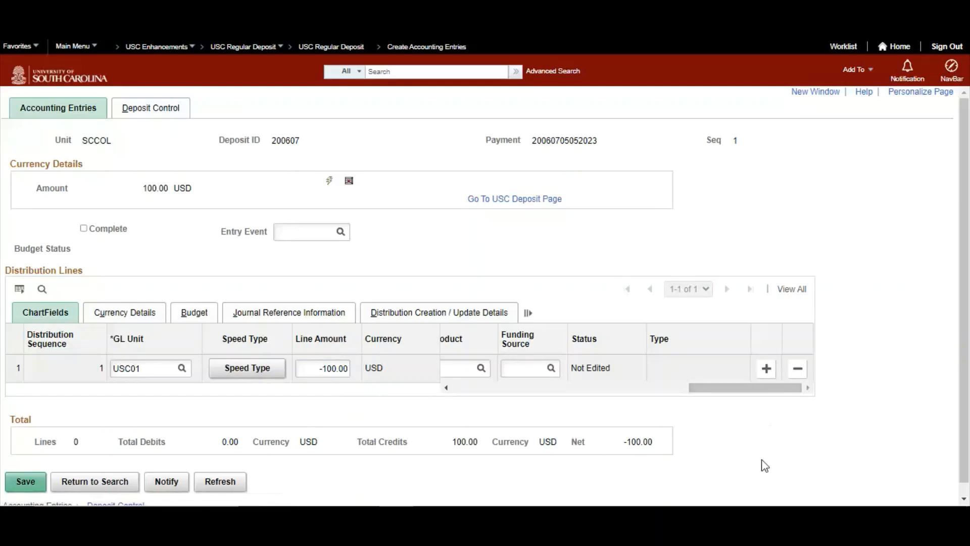
pyautogui.moveTo(758, 388); pyautogui.dragTo(448, 390)
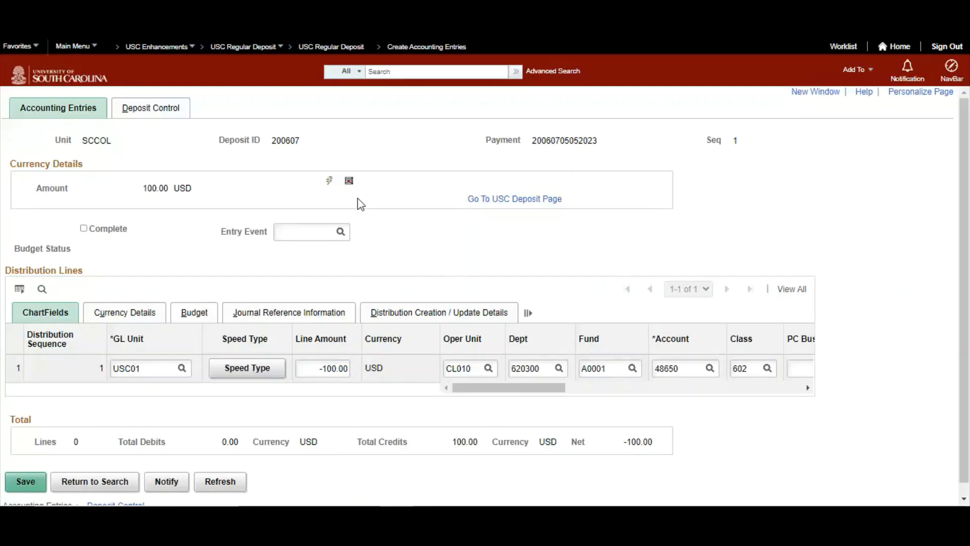
pyautogui.click(329, 186)
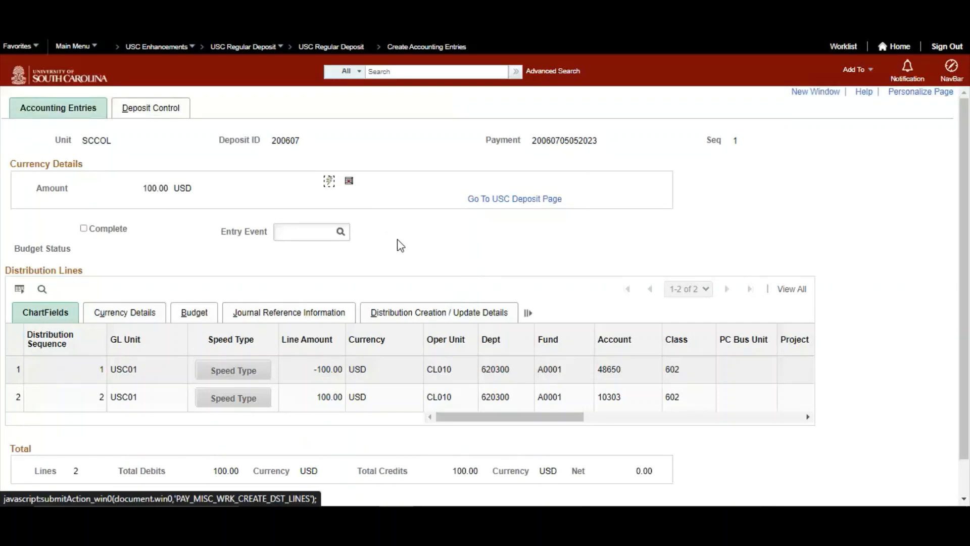
# Mark the accounting entries as complete, save them and run the budget check.
pyautogui.click(84, 230)
pyautogui.scroll(-1, 85, 243)
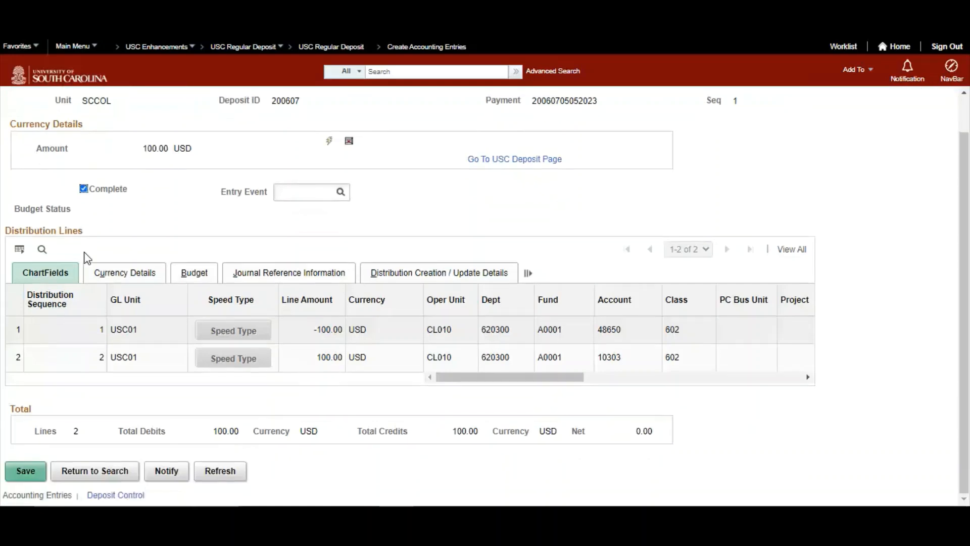
pyautogui.click(20, 480)
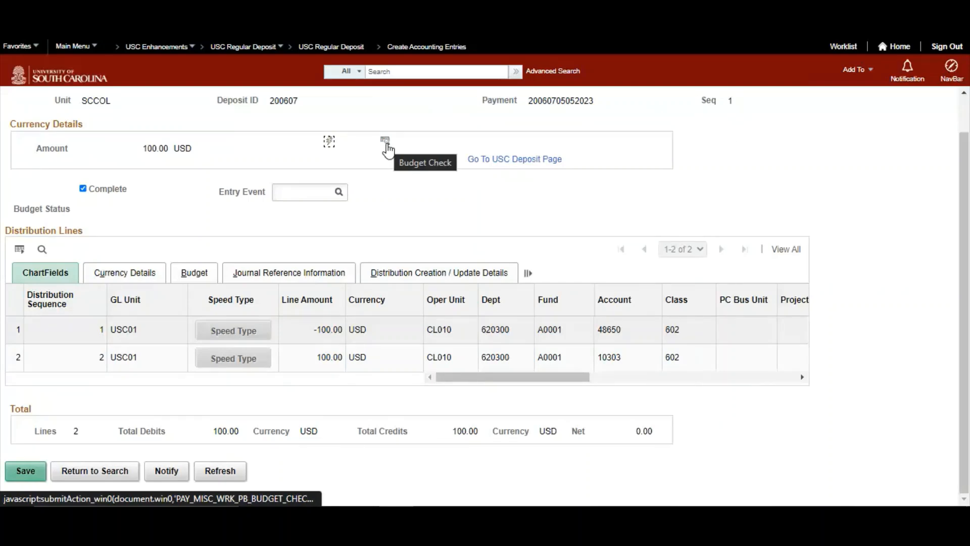
pyautogui.click(386, 146)
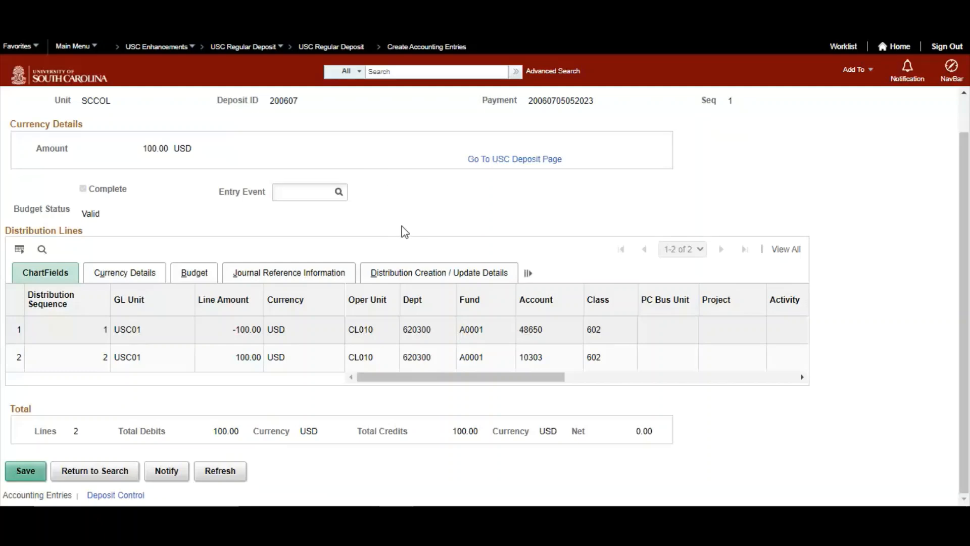
# Go back to the USC deposit page and submit the deposit for approval.
pyautogui.click(516, 162)
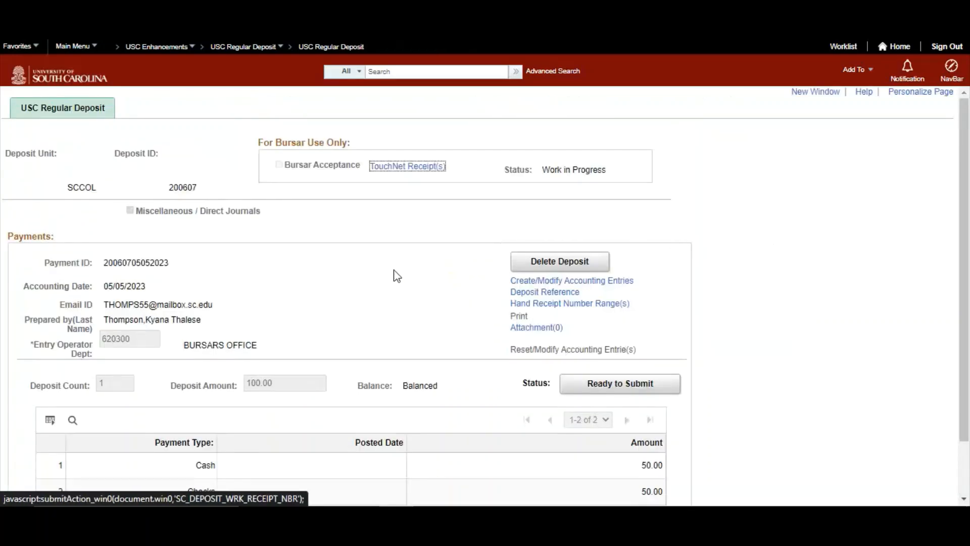
pyautogui.scroll(-1, 394, 321)
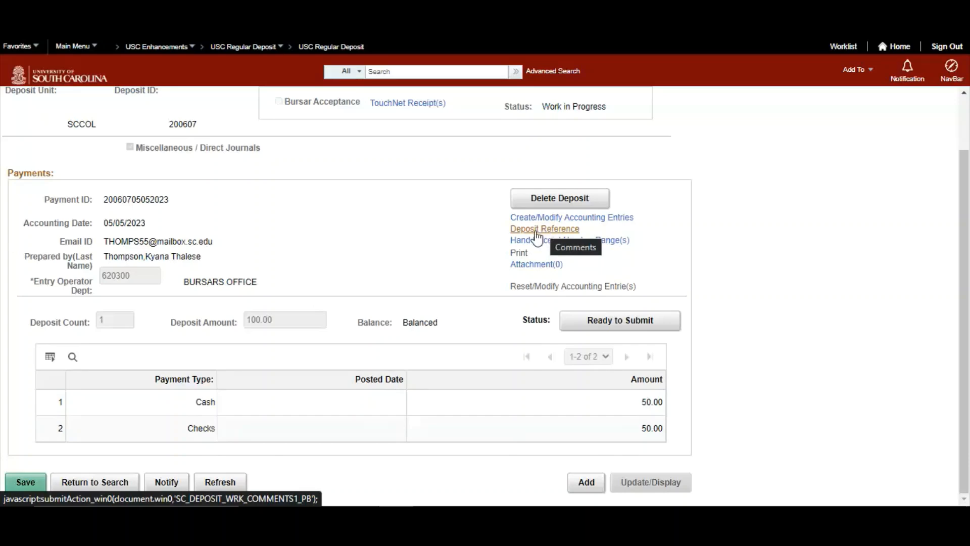
pyautogui.scroll(2, 444, 263)
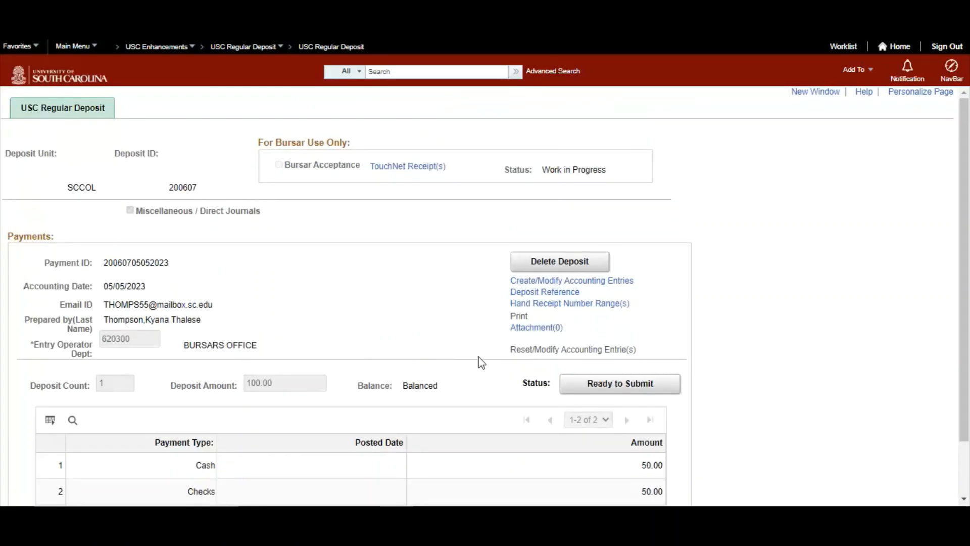
pyautogui.click(629, 388)
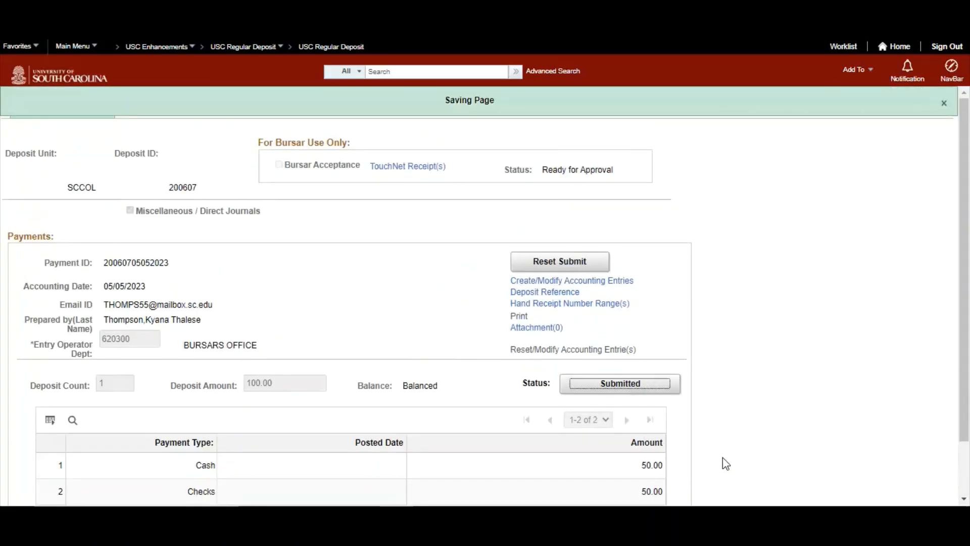
# Open the printable Deposit Transmittal report, review it at 75% zoom and return to the deposit.
pyautogui.click(512, 318)
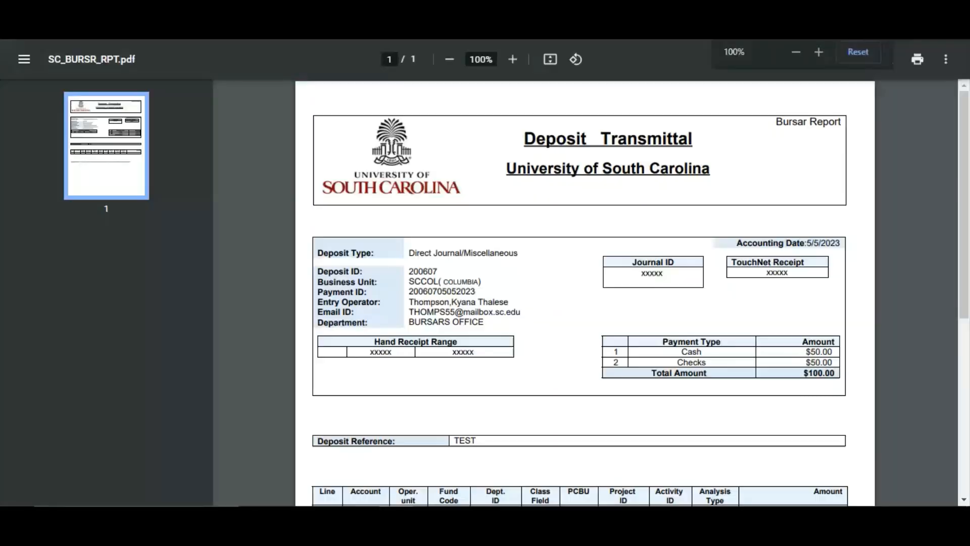
pyautogui.click(450, 63)
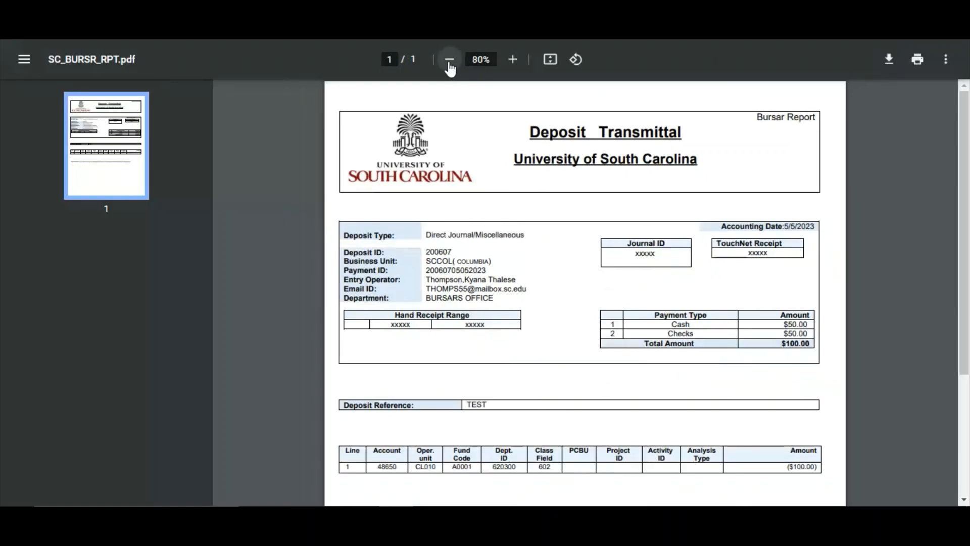
pyautogui.click(449, 62)
pyautogui.click(450, 63)
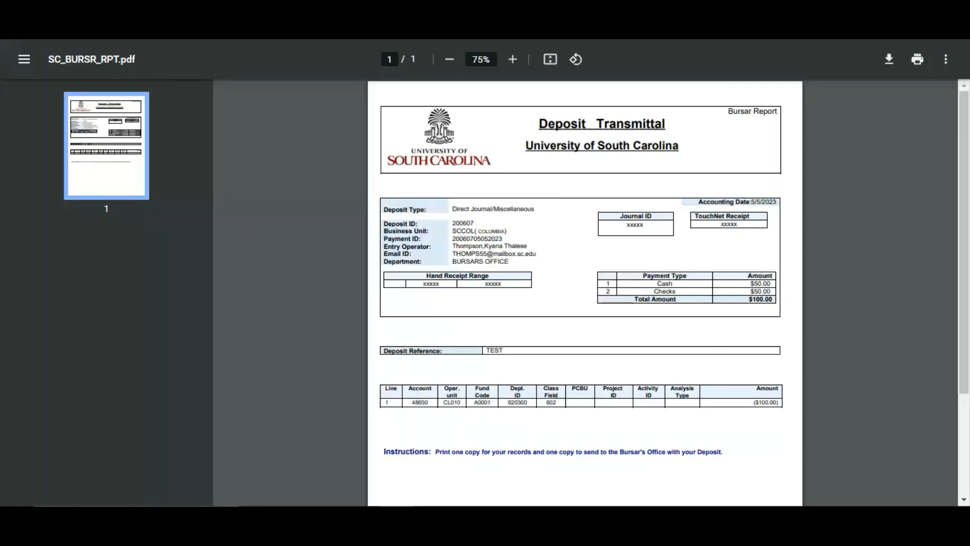
pyautogui.click(227, 12)
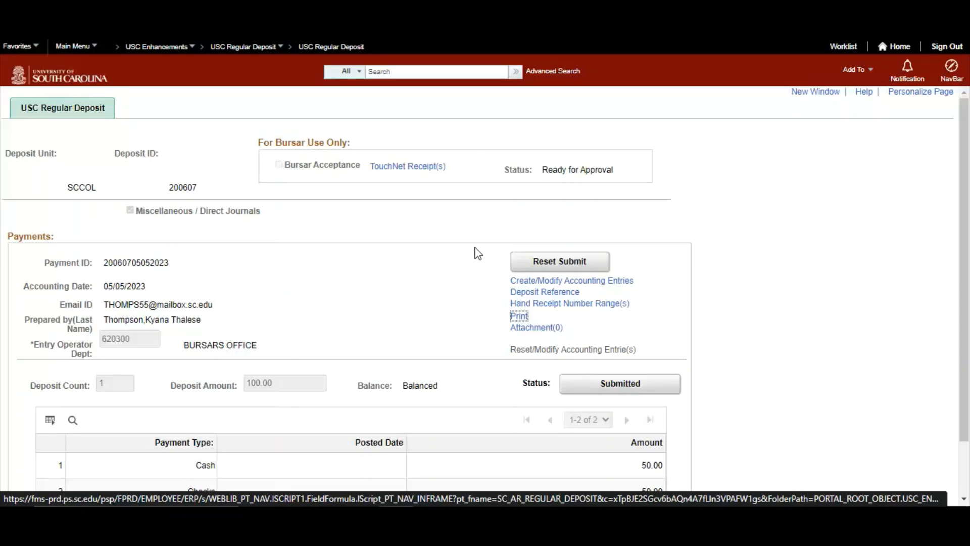
# Return to the deposit search and reopen the submitted deposit with ID 200607.
pyautogui.scroll(-2, 303, 329)
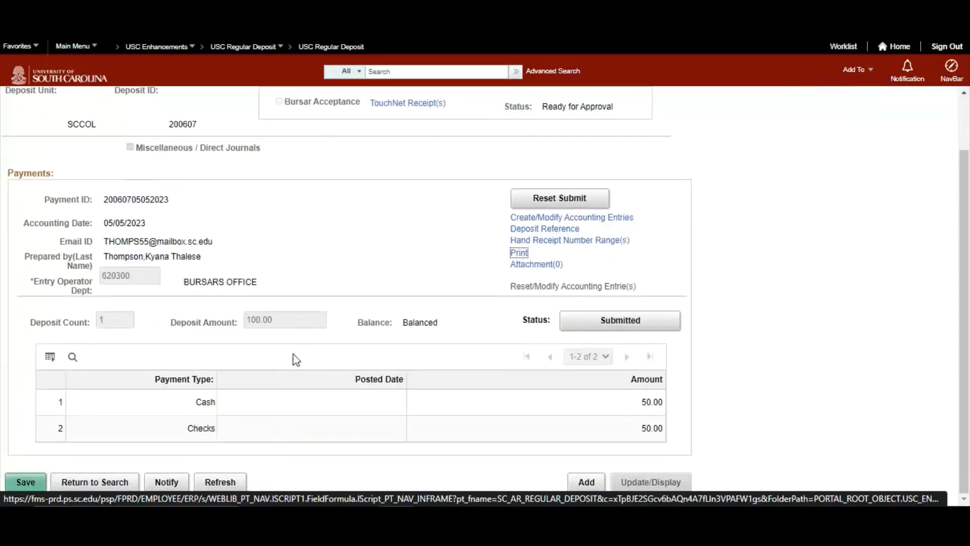
pyautogui.scroll(2, 253, 278)
pyautogui.moveTo(202, 183); pyautogui.dragTo(173, 190)
pyautogui.click(201, 185)
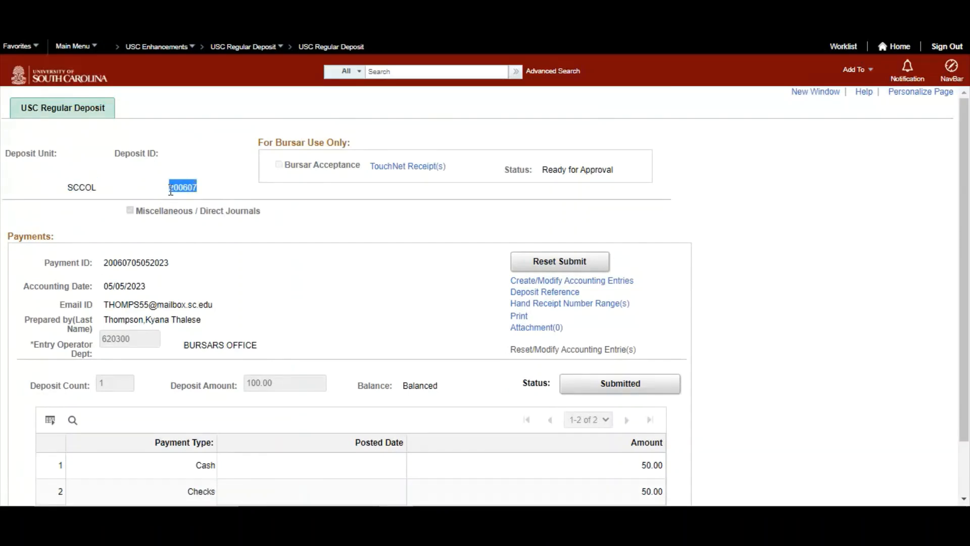
pyautogui.scroll(-2, 212, 249)
pyautogui.click(120, 486)
pyautogui.scroll(3, 463, 292)
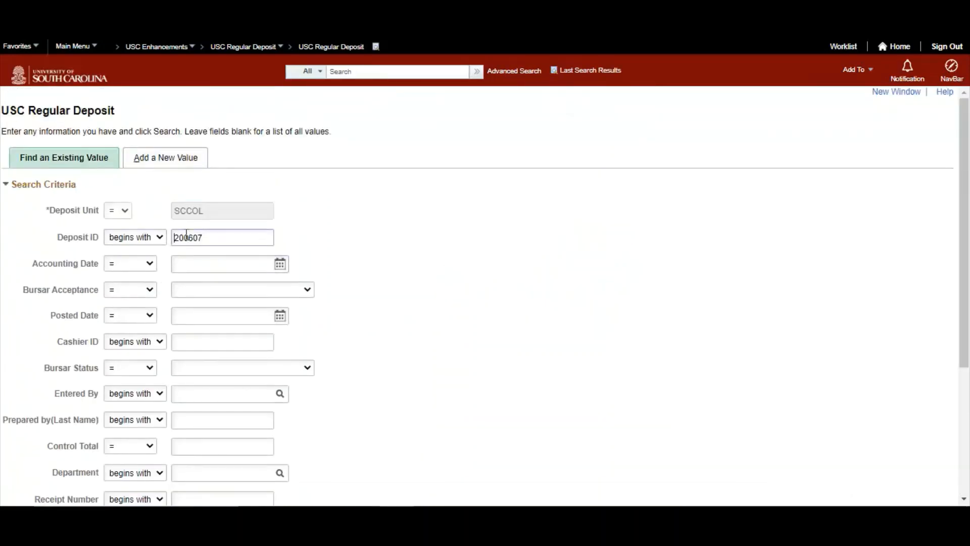
pyautogui.scroll(-3, 202, 303)
pyautogui.click(48, 424)
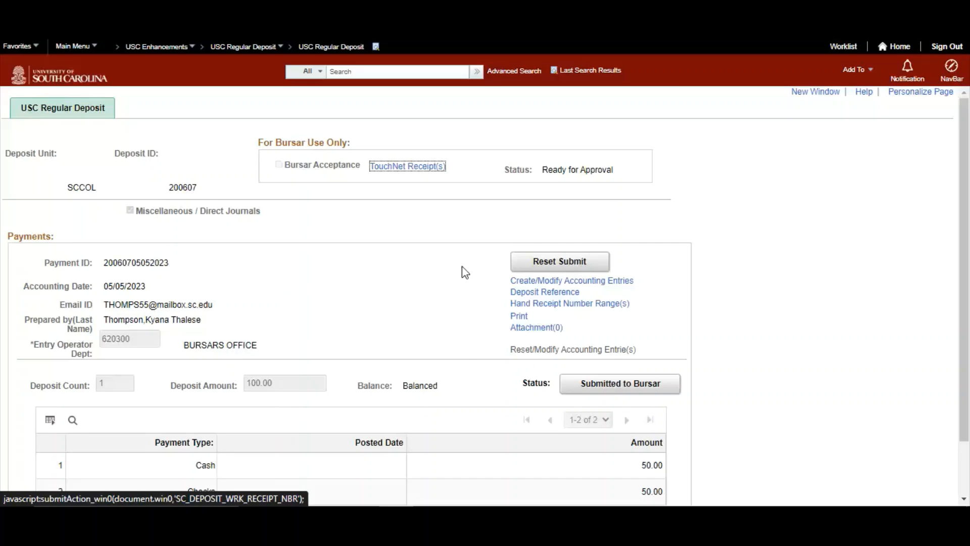
# Reset the deposit's submission and clear the Complete flag on its accounting entries.
pyautogui.click(585, 262)
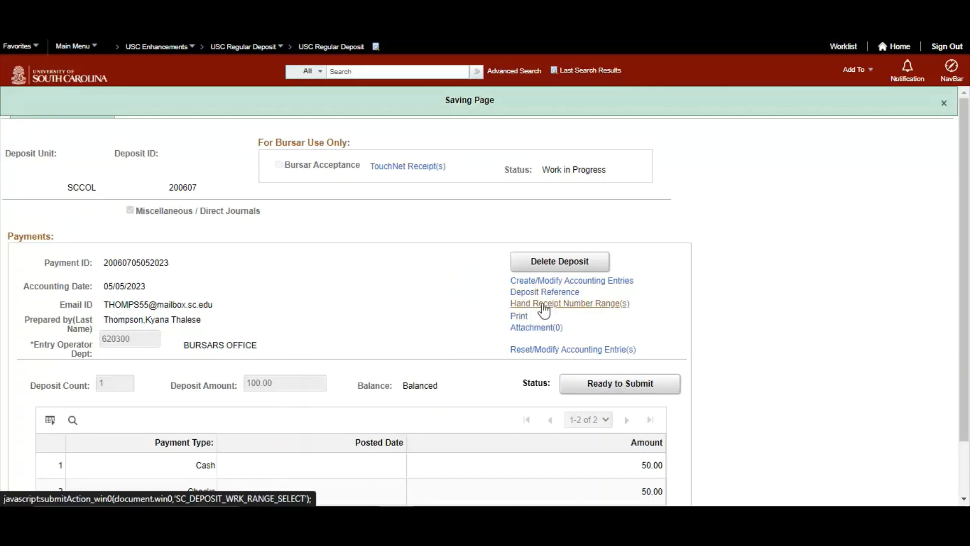
pyautogui.click(574, 283)
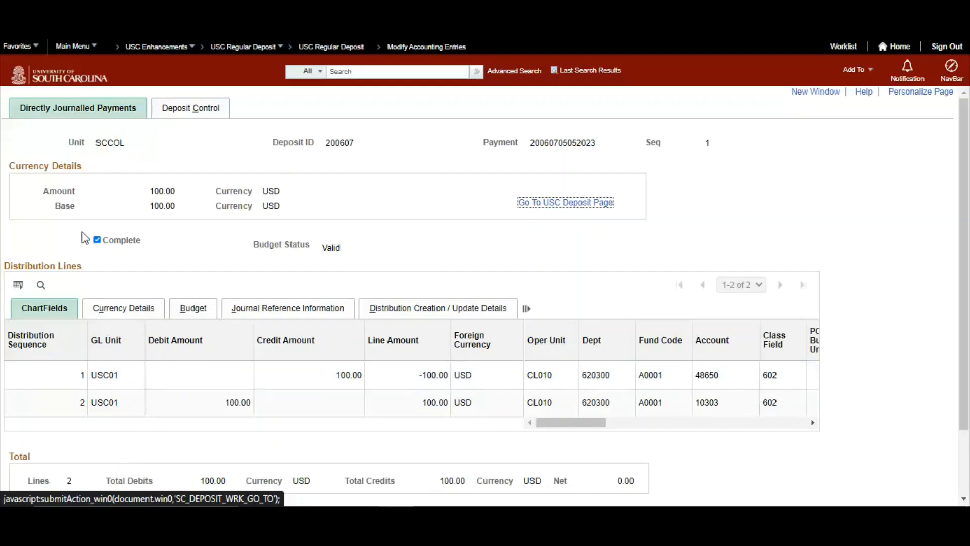
pyautogui.click(97, 240)
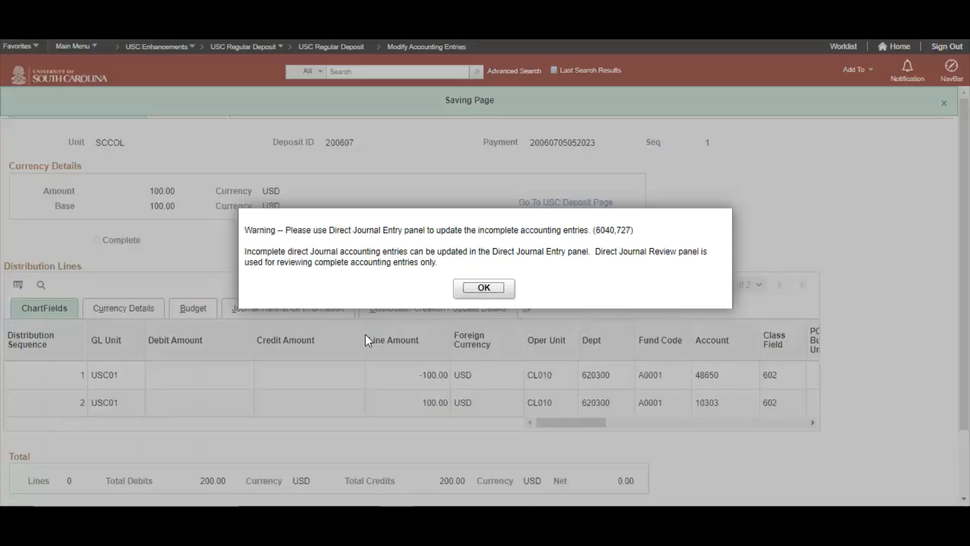
pyautogui.click(484, 288)
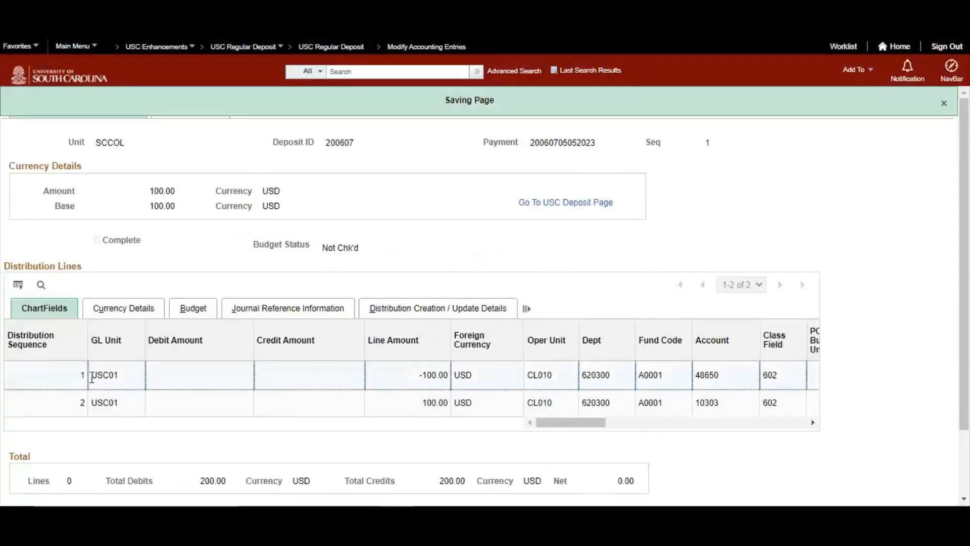
pyautogui.scroll(-2, 151, 404)
pyautogui.scroll(2, 404, 346)
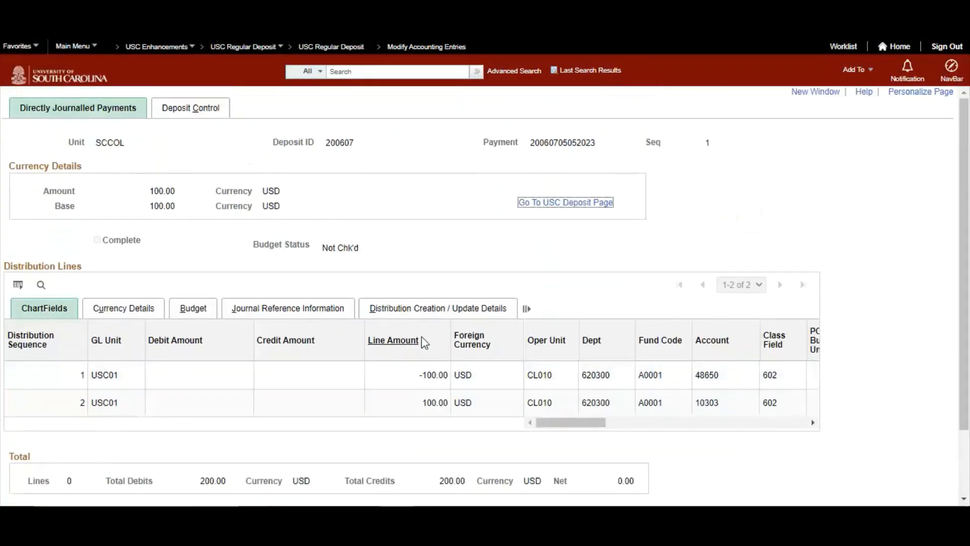
# Reopen the accounting entries from the USC deposit page and delete the generated offsetting entry so the distribution line is editable.
pyautogui.click(580, 204)
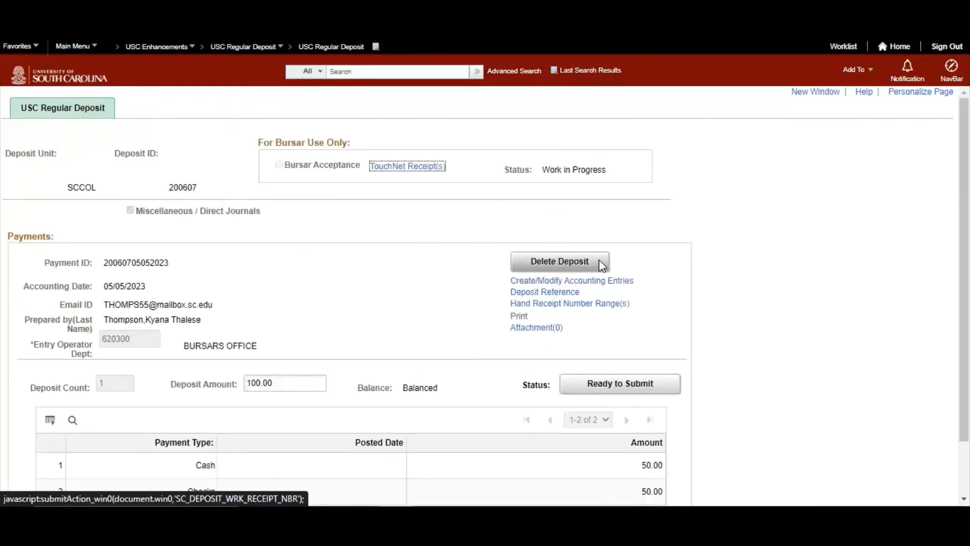
pyautogui.click(616, 281)
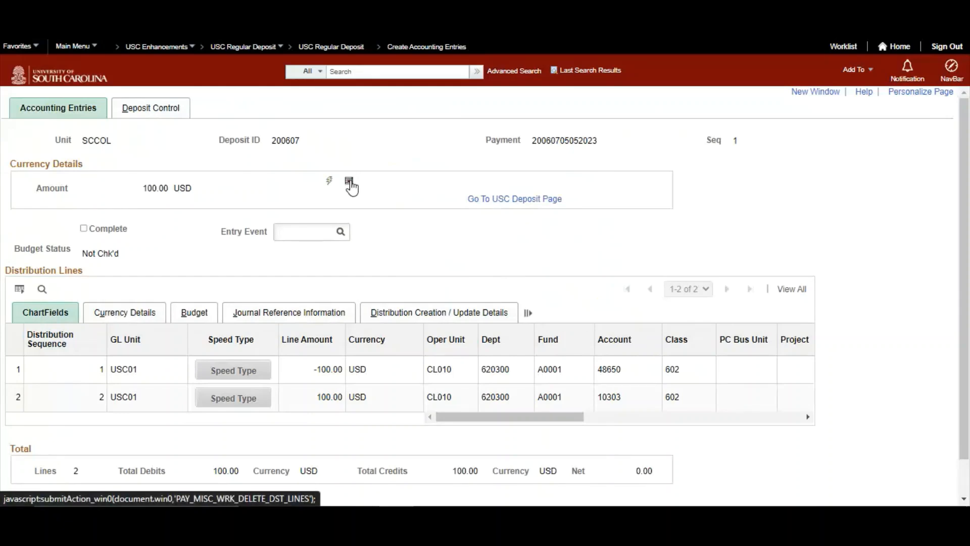
pyautogui.click(350, 185)
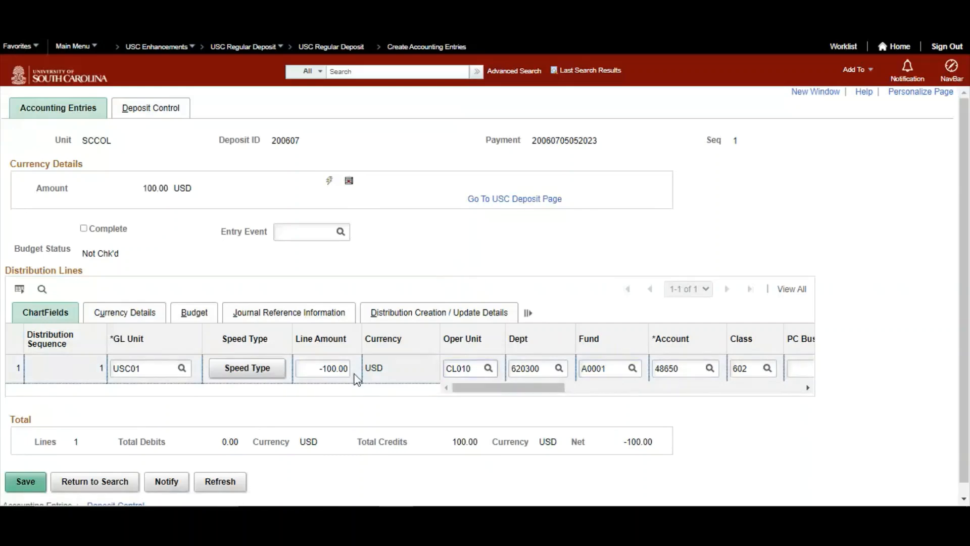
# Regenerate the offsetting accounting entry for the deposit's distribution line, then mark the entries Complete and save them.
pyautogui.moveTo(562, 388); pyautogui.dragTo(811, 389)
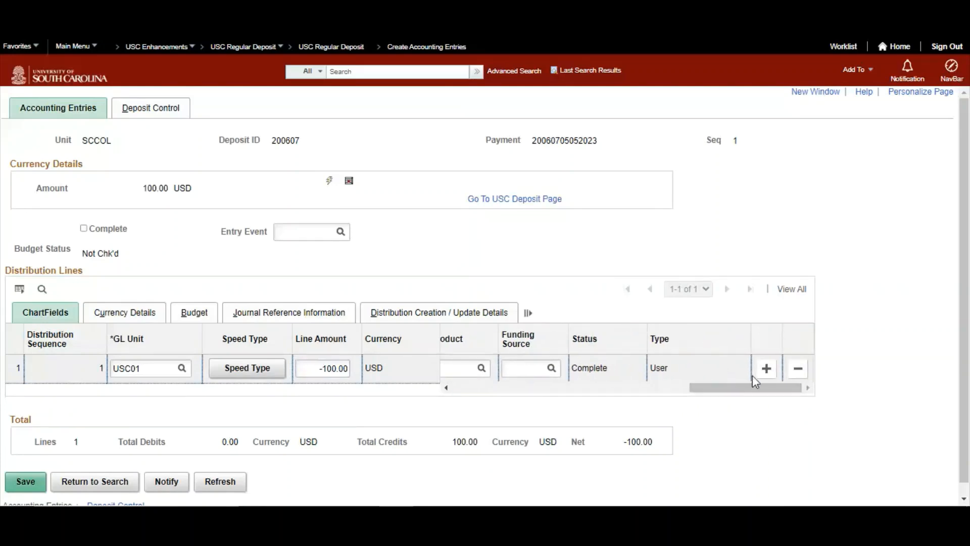
pyautogui.moveTo(767, 387); pyautogui.dragTo(525, 391)
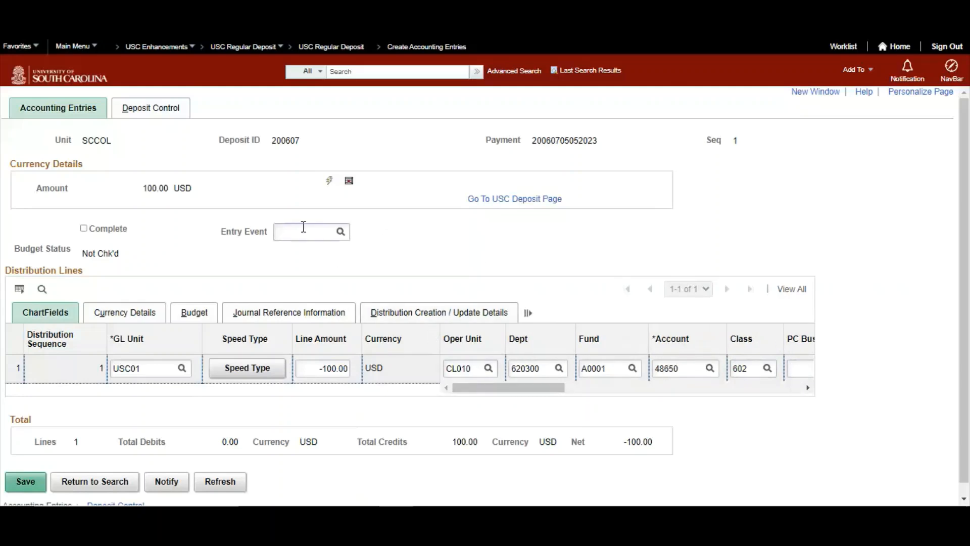
pyautogui.click(332, 183)
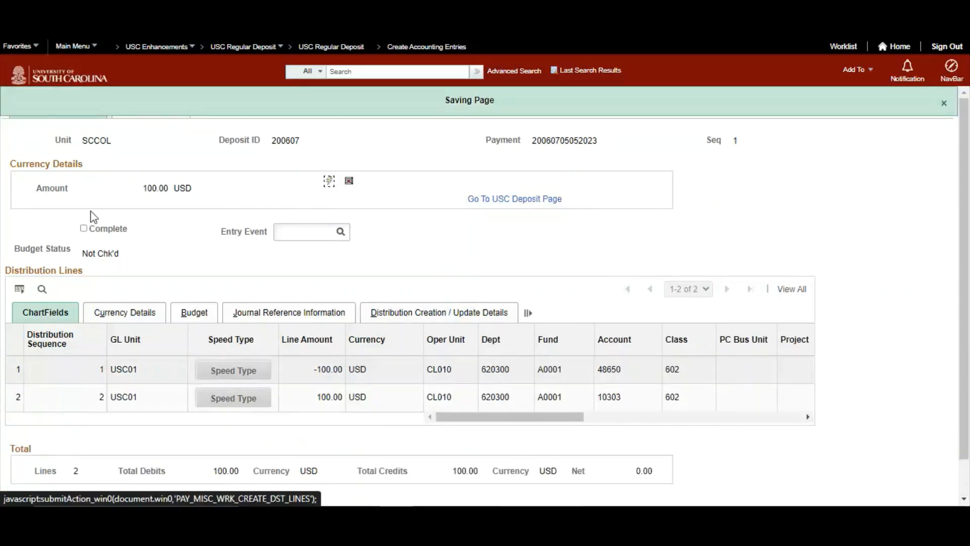
pyautogui.click(84, 229)
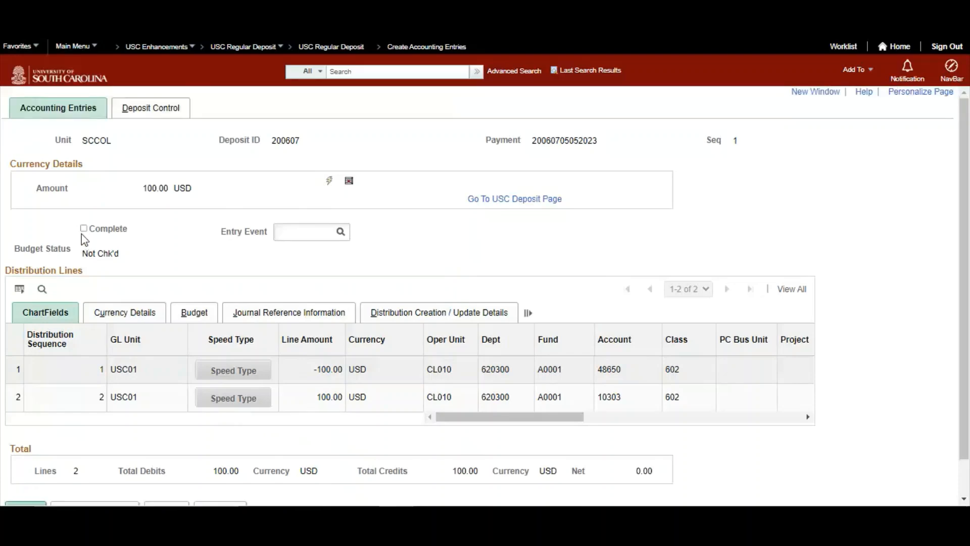
pyautogui.scroll(-1, 22, 434)
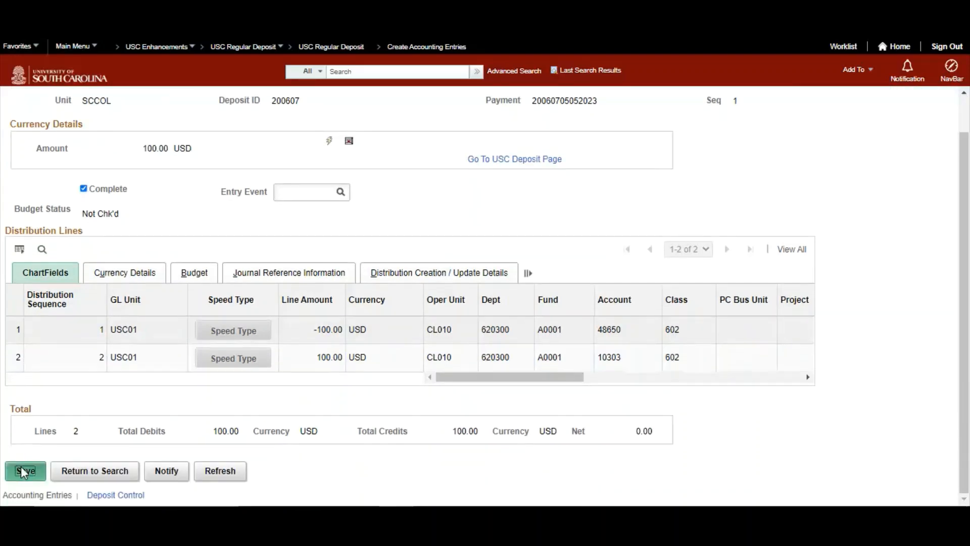
pyautogui.click(24, 470)
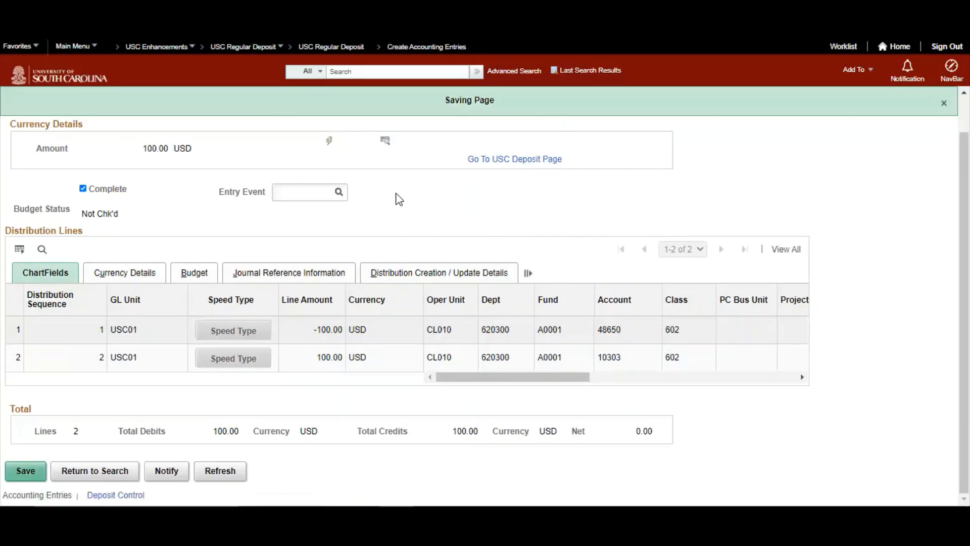
# Budget-check the saved accounting entries and submit the deposit again from the USC deposit page.
pyautogui.click(385, 141)
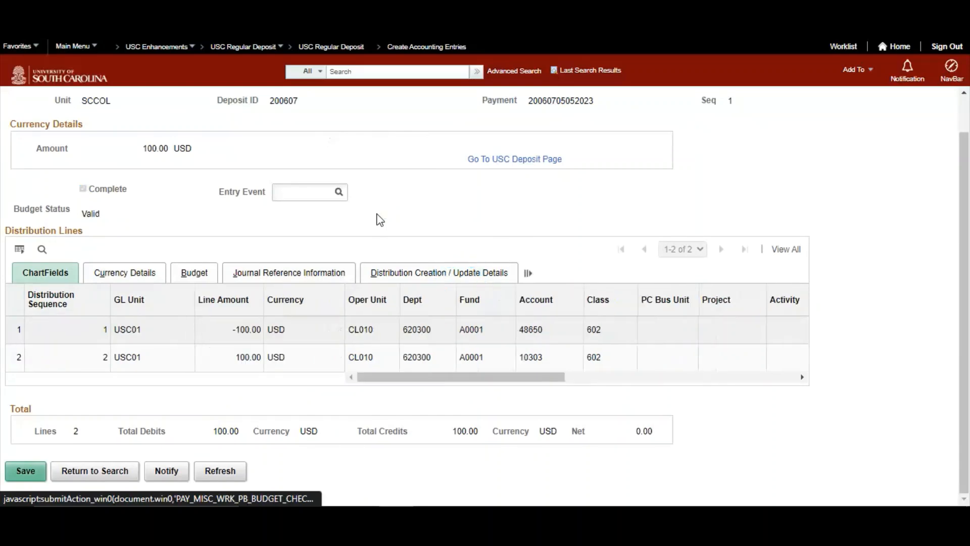
pyautogui.click(525, 160)
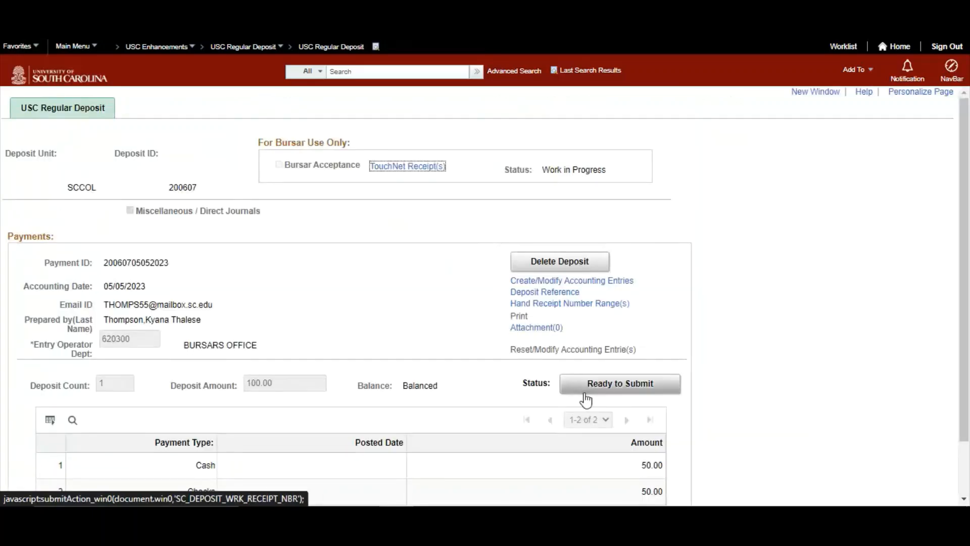
pyautogui.click(610, 387)
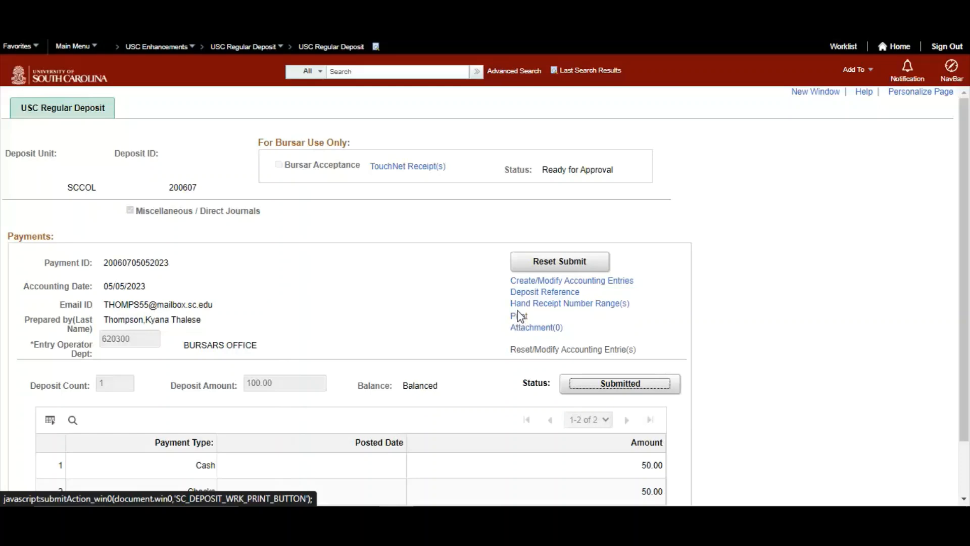
# Reset the resubmitted deposit's submission on the USC Regular Deposit page.
pyautogui.click(385, 268)
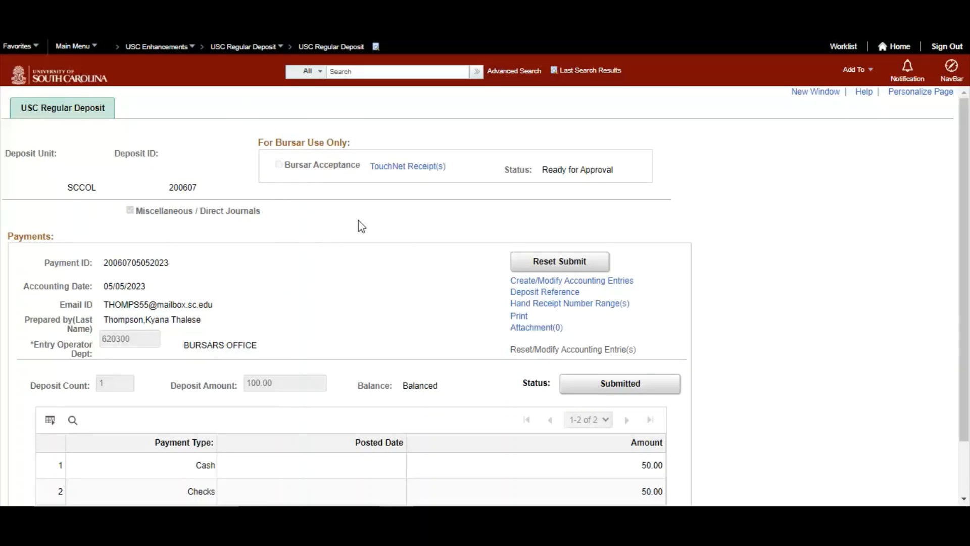
pyautogui.click(554, 266)
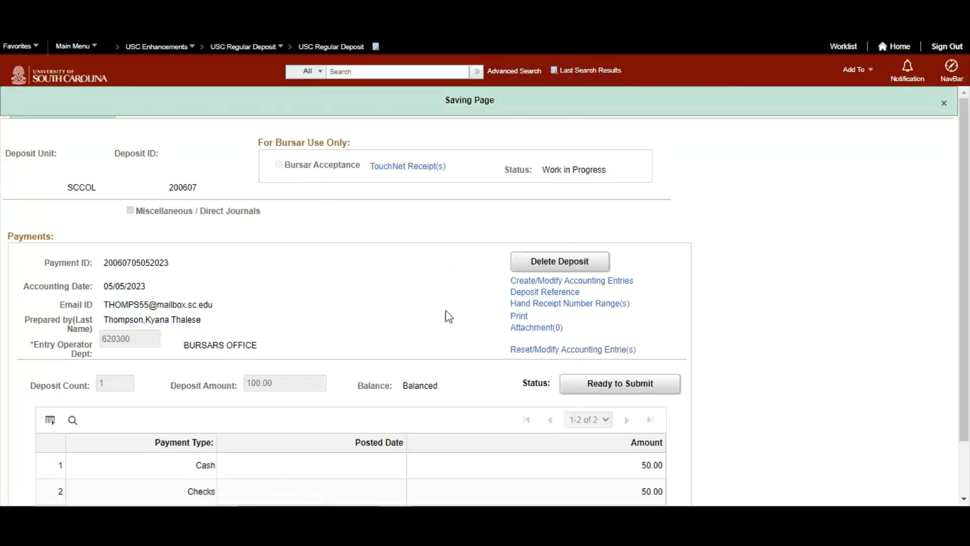